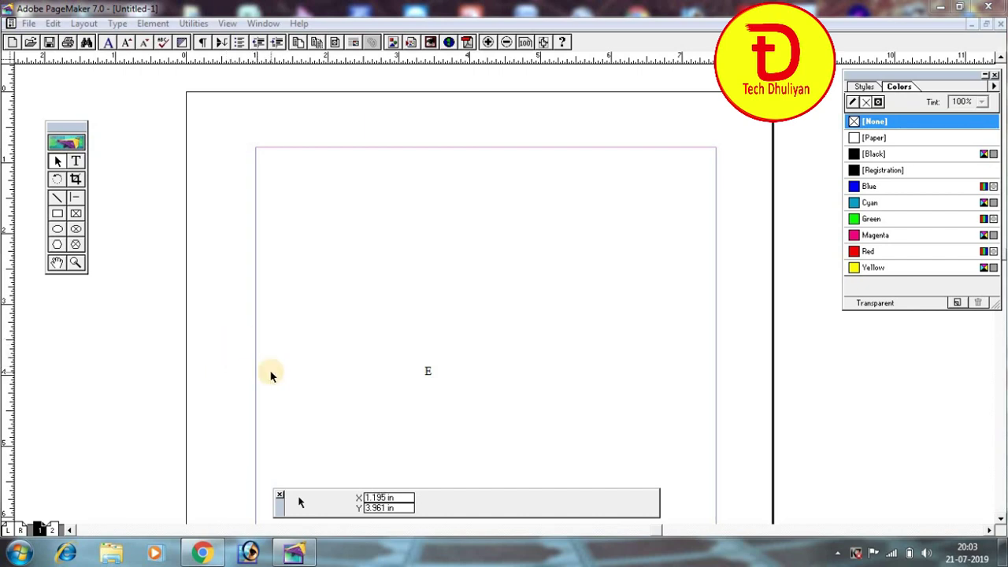
{"action": "left_click", "coordinate": [57, 197]}
{"action": "left_click_drag", "start_coordinate": [71, 384], "coordinate": [183, 349]}
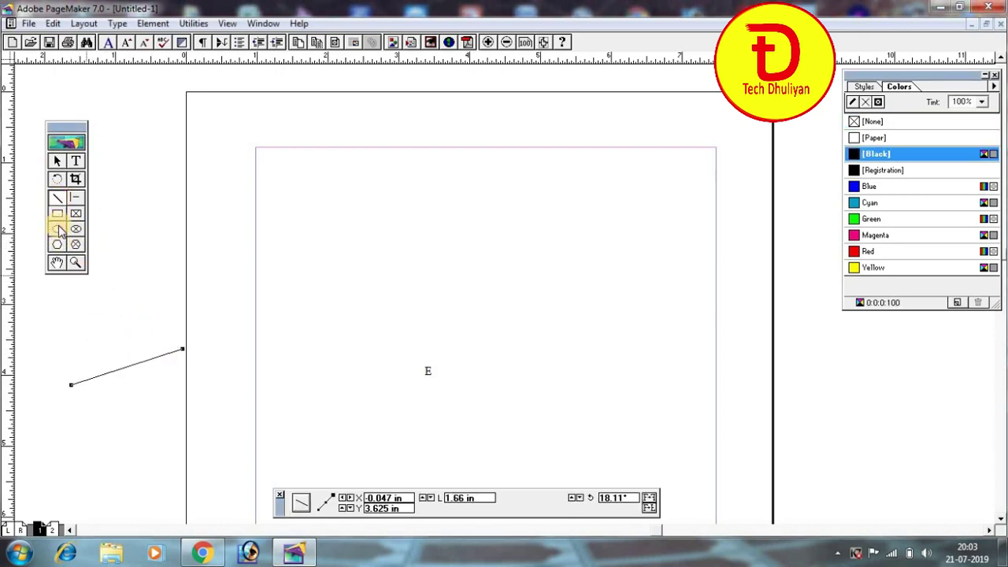
{"action": "key", "text": "Delete"}
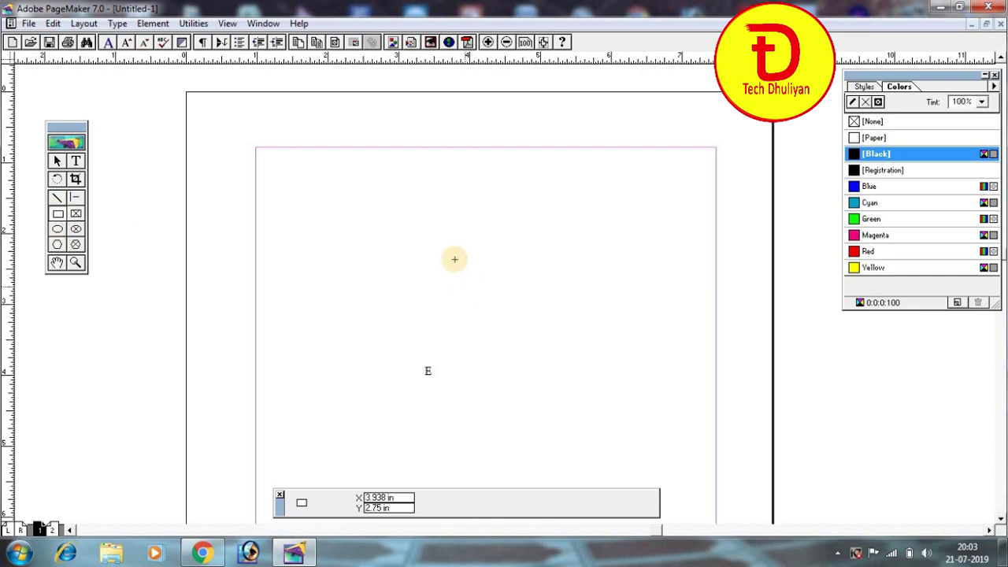
{"action": "left_click_drag", "start_coordinate": [449, 245], "coordinate": [641, 342]}
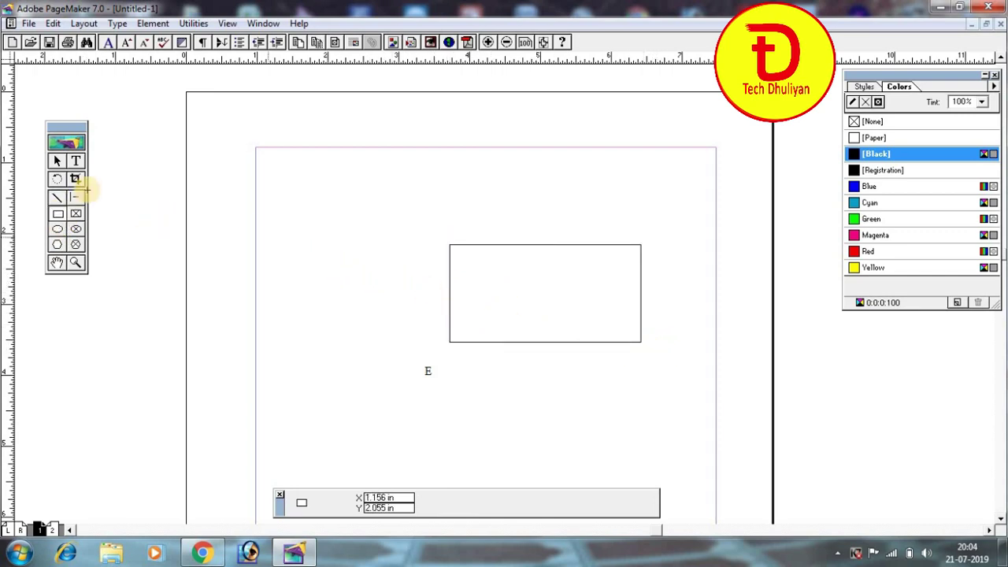
{"action": "left_click", "coordinate": [56, 159]}
{"action": "left_click", "coordinate": [524, 245]}
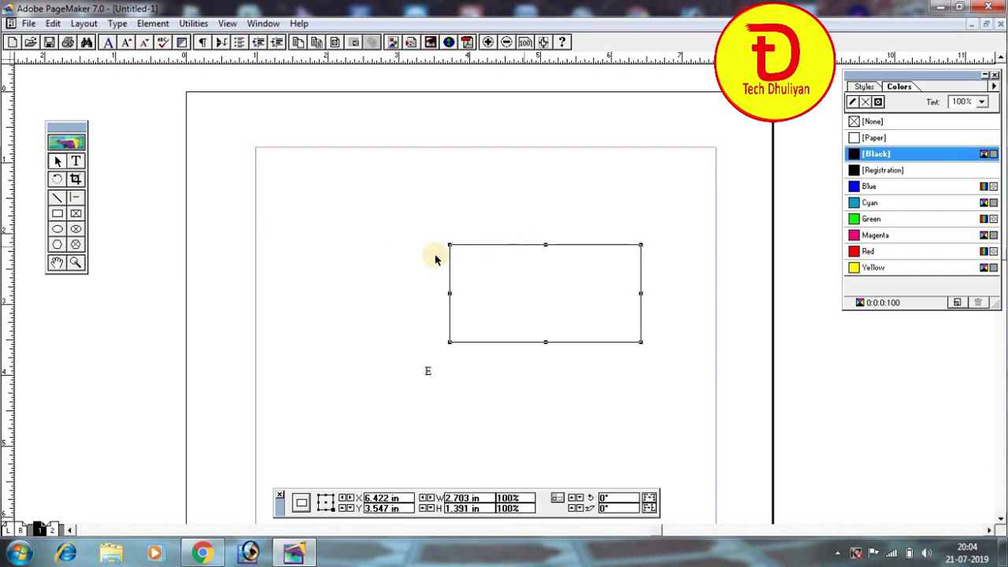
{"action": "key", "text": "Delete"}
{"action": "left_click", "coordinate": [56, 229]}
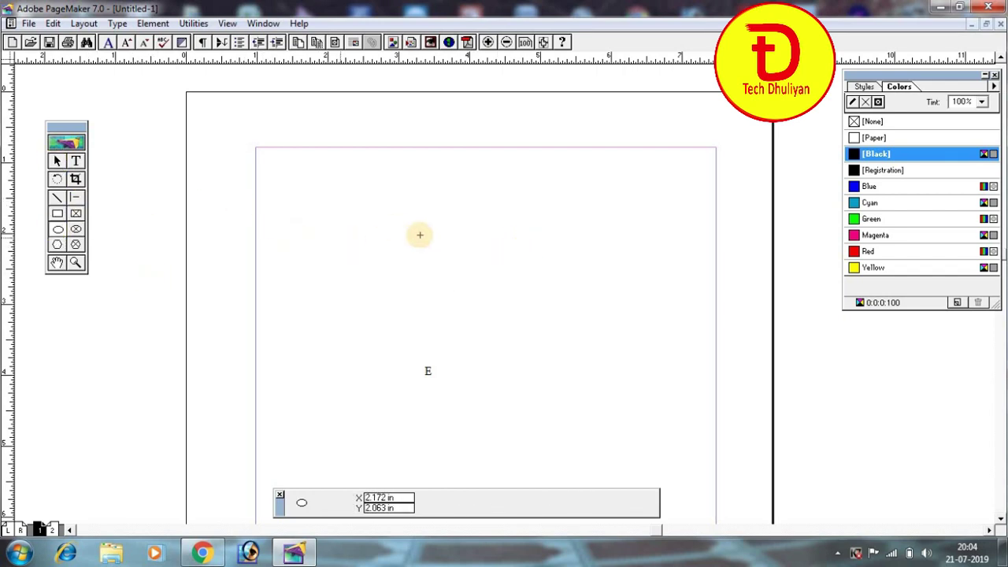
{"action": "left_click_drag", "start_coordinate": [420, 234], "coordinate": [548, 349]}
{"action": "key", "text": "Delete"}
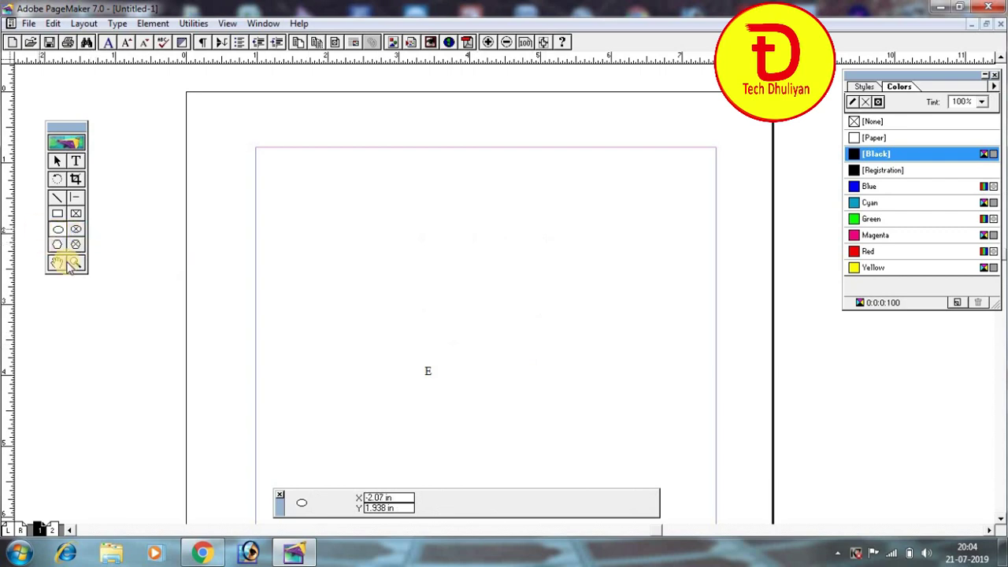
{"action": "left_click", "coordinate": [58, 245]}
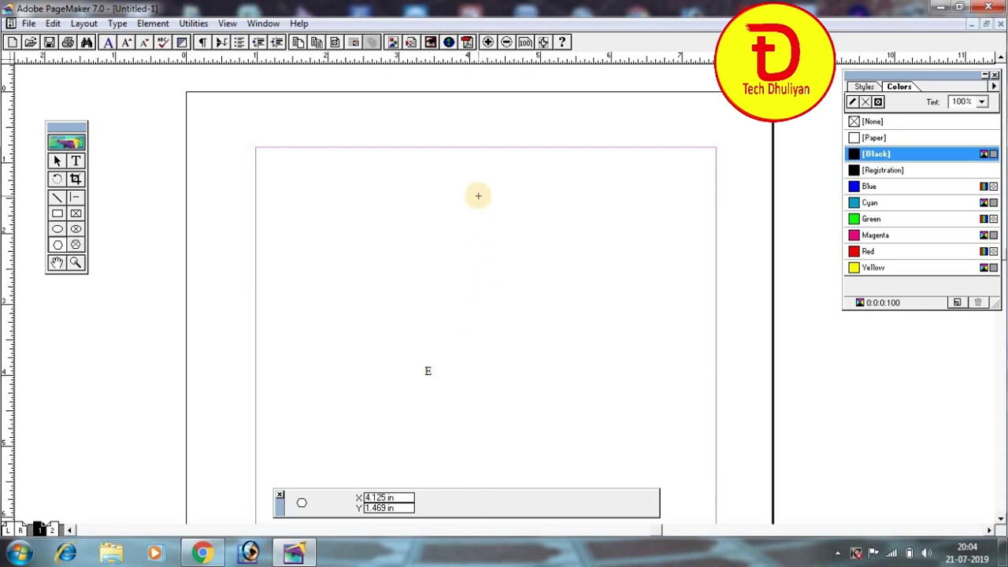
Step: Draw a hexagon about 2.133 by 1.828 in at the page's upper right, above the letter E
{"action": "left_click_drag", "start_coordinate": [478, 196], "coordinate": [630, 325]}
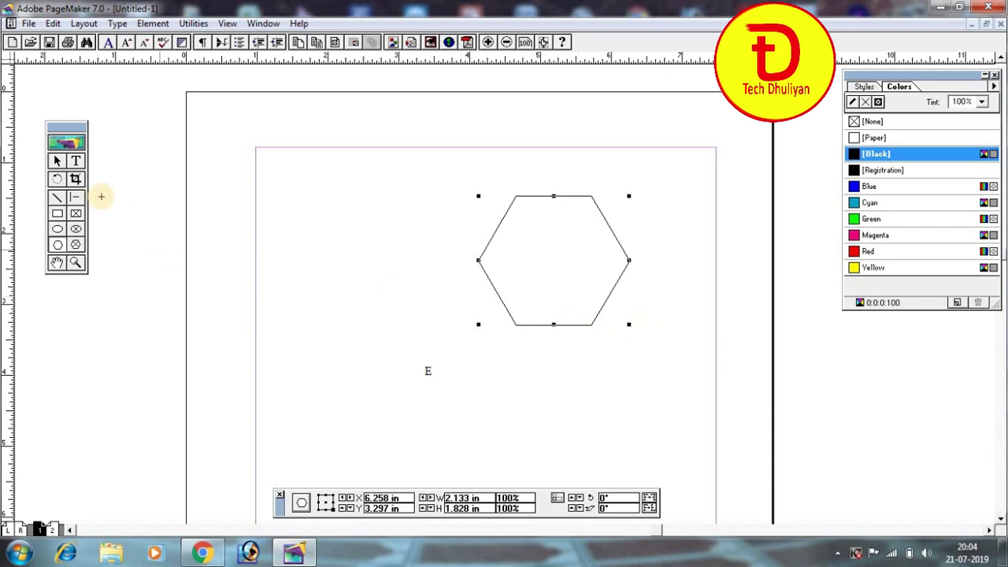
{"action": "left_click", "coordinate": [55, 161]}
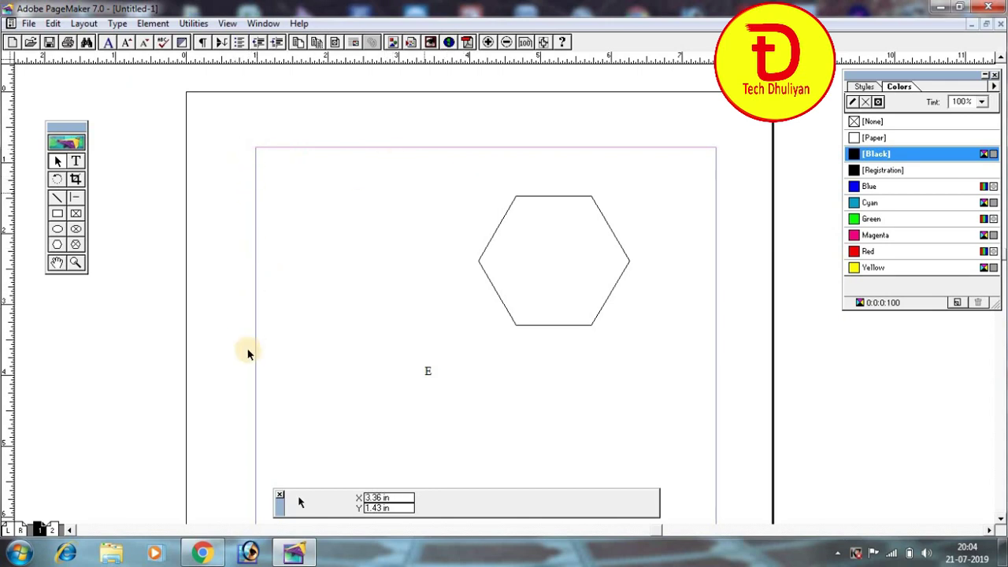
Step: Draw a closed triangle from the top-left page corner, down the left edge, and along the top edge
{"action": "left_click", "coordinate": [58, 245]}
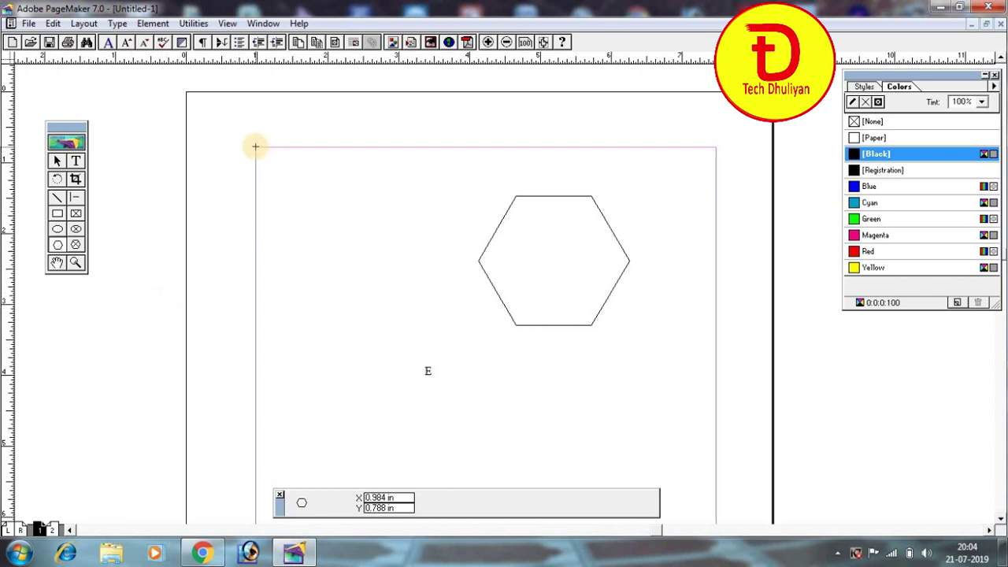
{"action": "left_click", "coordinate": [255, 146]}
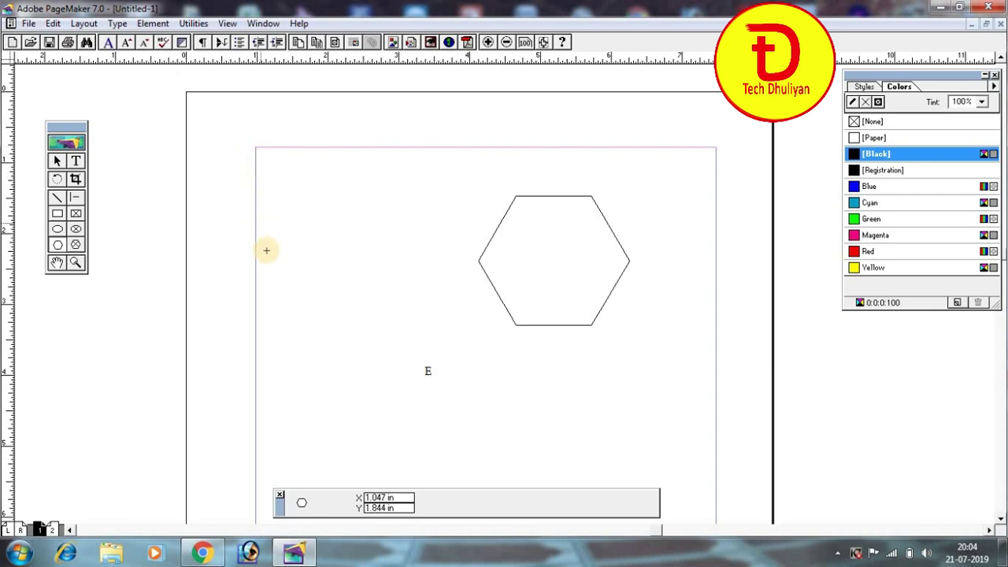
{"action": "left_click", "coordinate": [314, 280]}
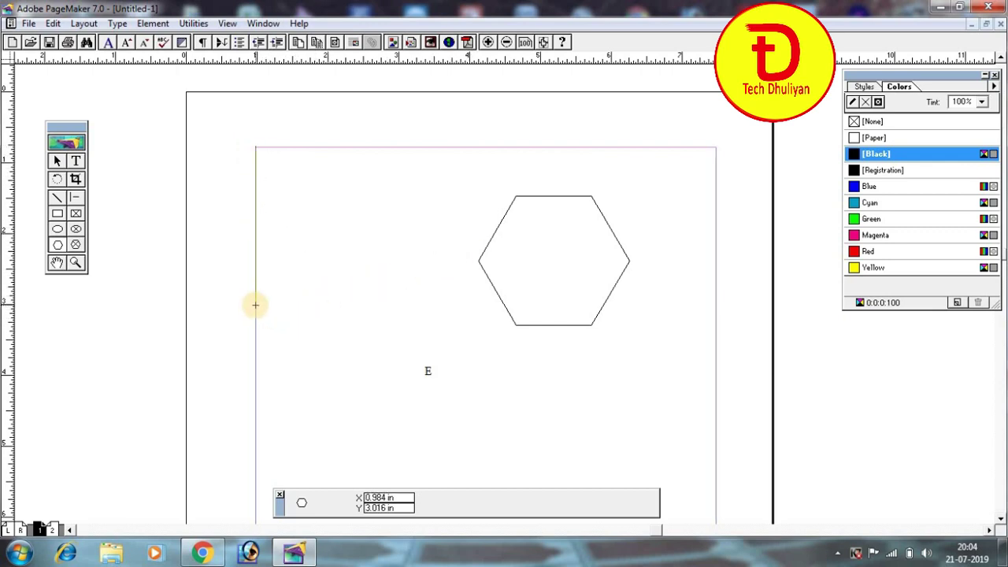
{"action": "mouse_move", "coordinate": [255, 309]}
{"action": "left_mouse_down"}
{"action": "mouse_move", "coordinate": [307, 183]}
{"action": "mouse_move", "coordinate": [425, 148]}
{"action": "left_mouse_up"}
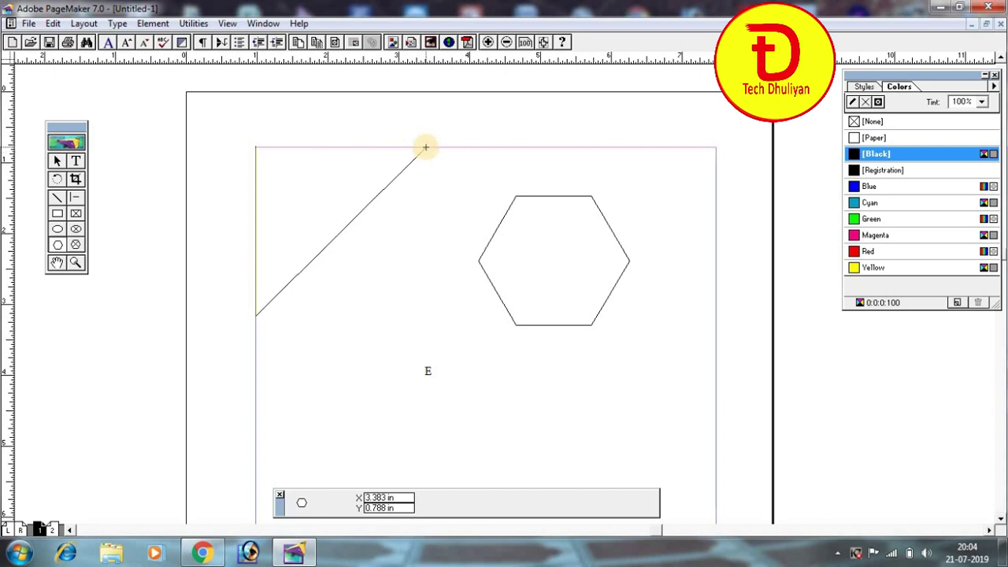
{"action": "left_click", "coordinate": [425, 147]}
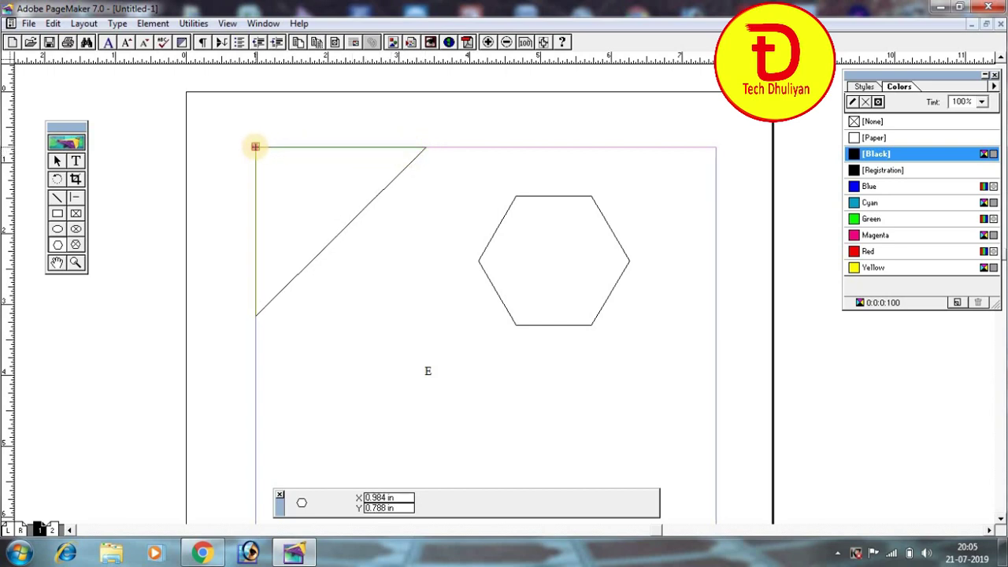
{"action": "left_click", "coordinate": [255, 146]}
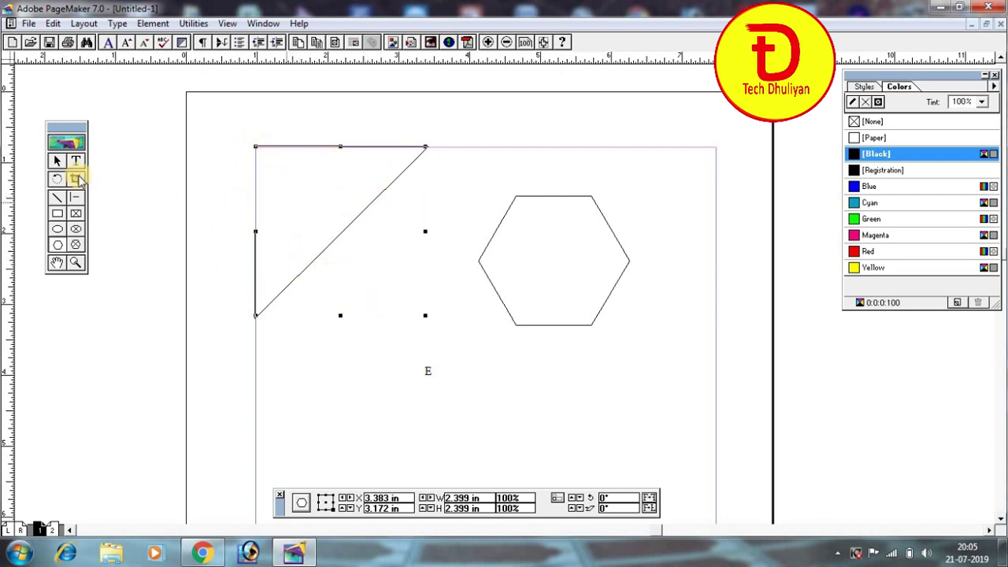
{"action": "left_click", "coordinate": [57, 161]}
{"action": "left_click", "coordinate": [150, 209]}
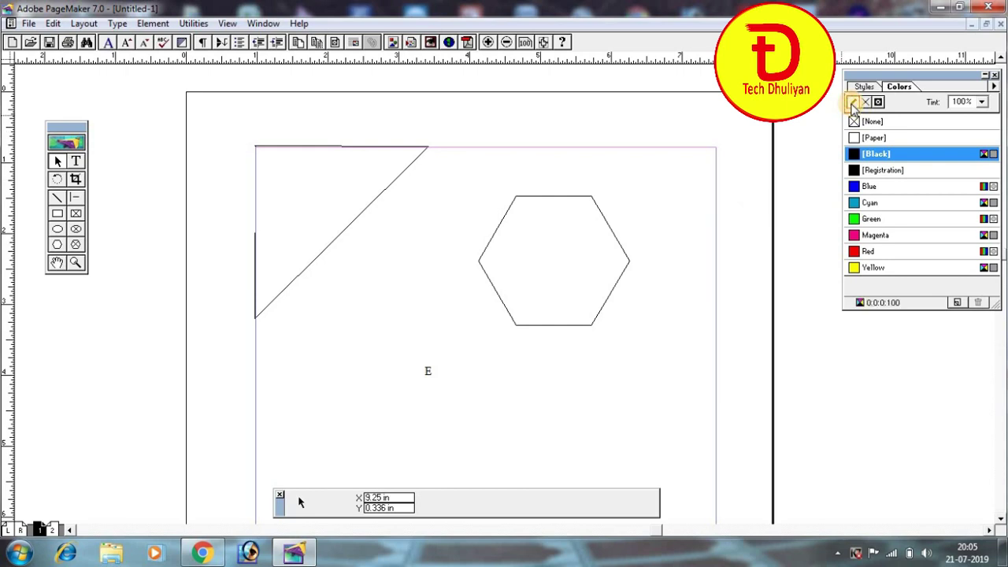
Step: Give the corner triangle a Red outline stroke
{"action": "left_click", "coordinate": [862, 251]}
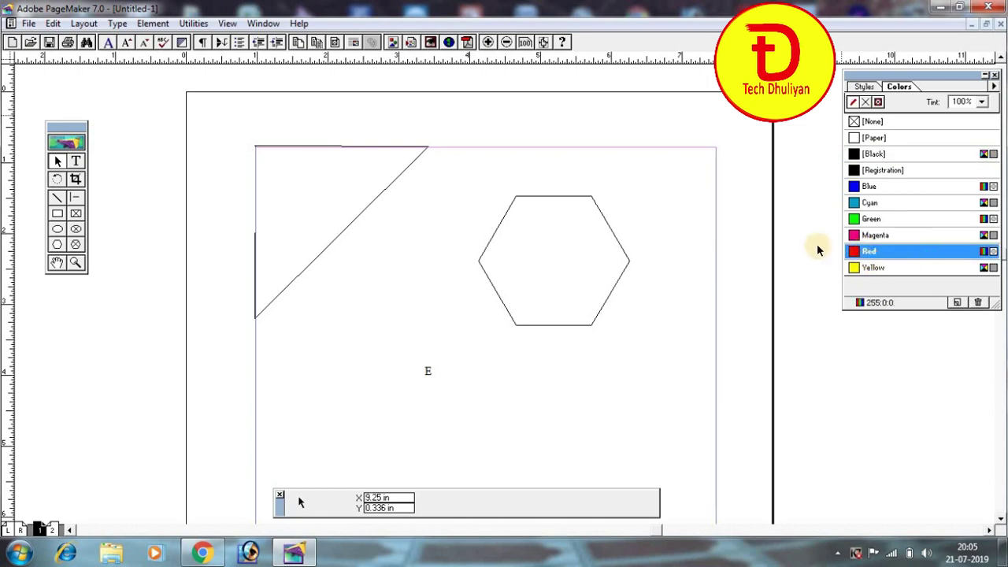
{"action": "left_click", "coordinate": [378, 203]}
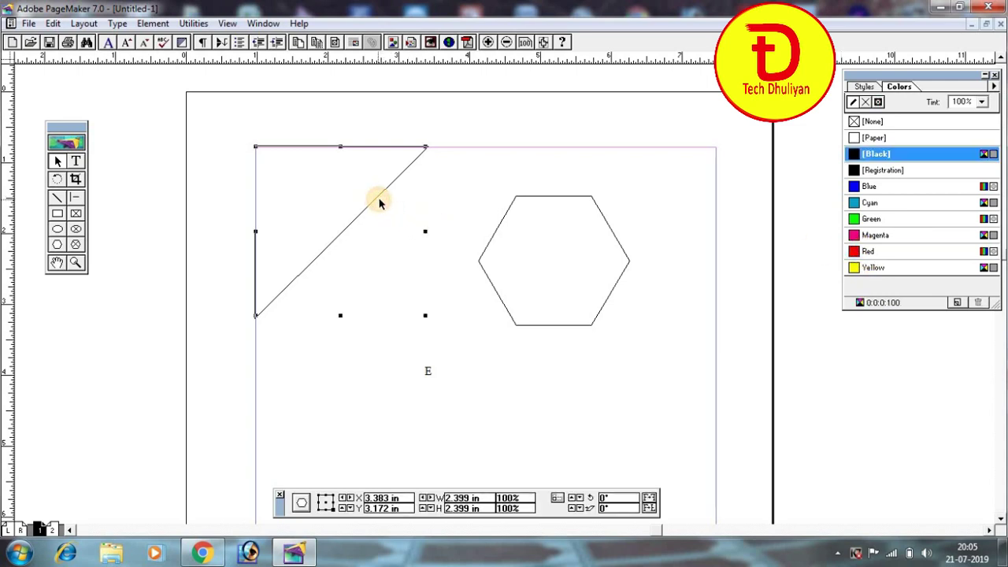
{"action": "left_click", "coordinate": [853, 103]}
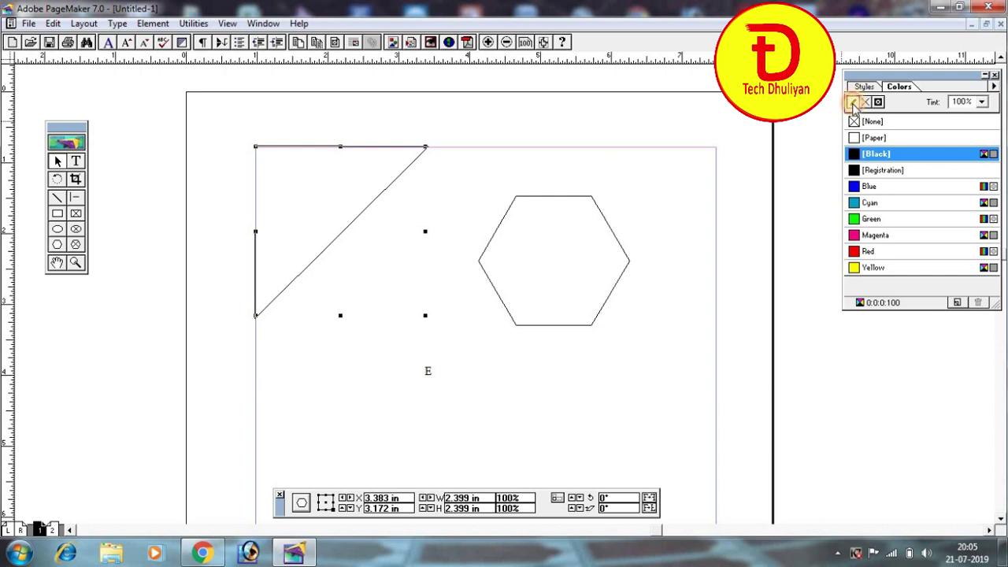
{"action": "left_click", "coordinate": [866, 251]}
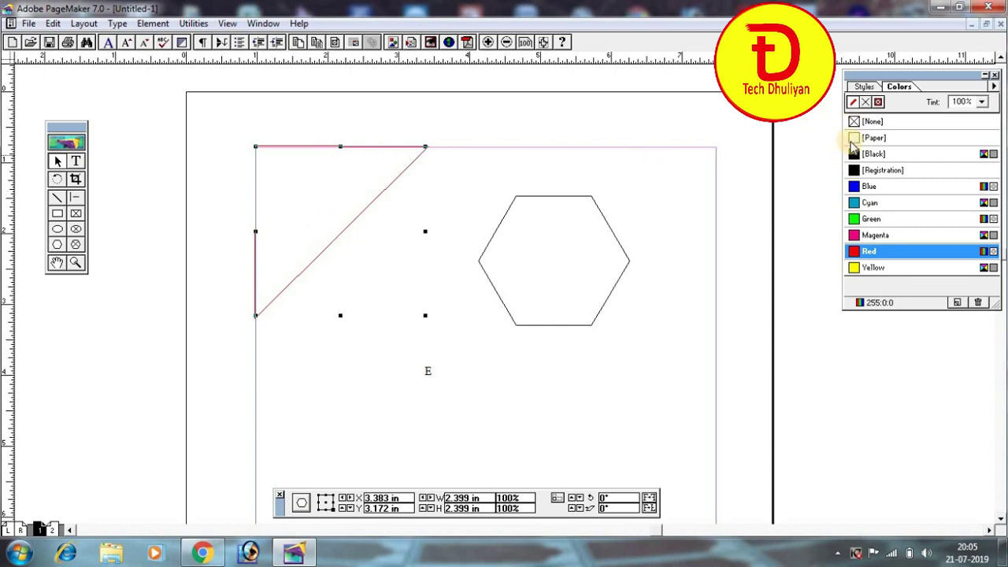
Step: Fill the corner triangle with solid Blue
{"action": "left_click", "coordinate": [877, 103]}
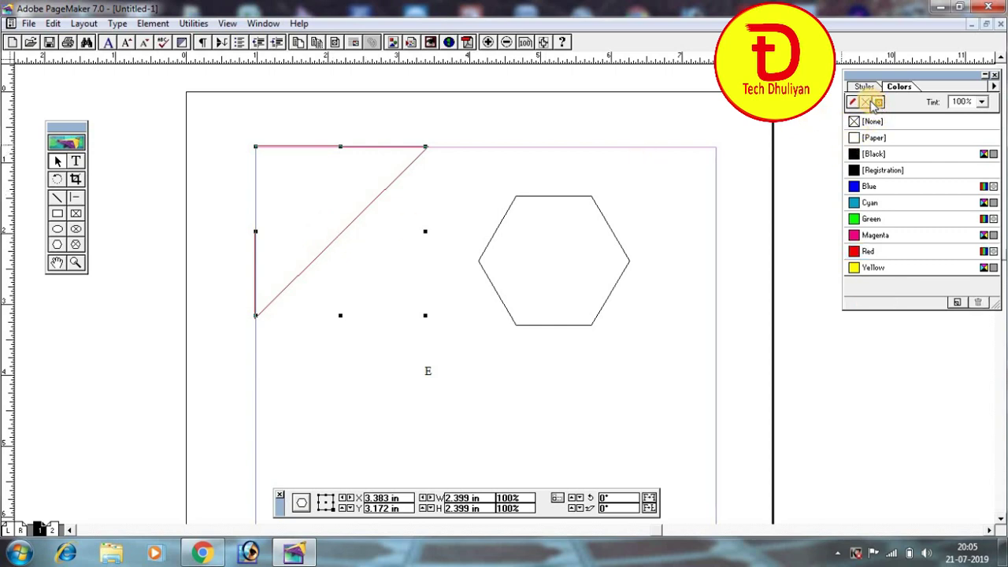
{"action": "left_click", "coordinate": [866, 102]}
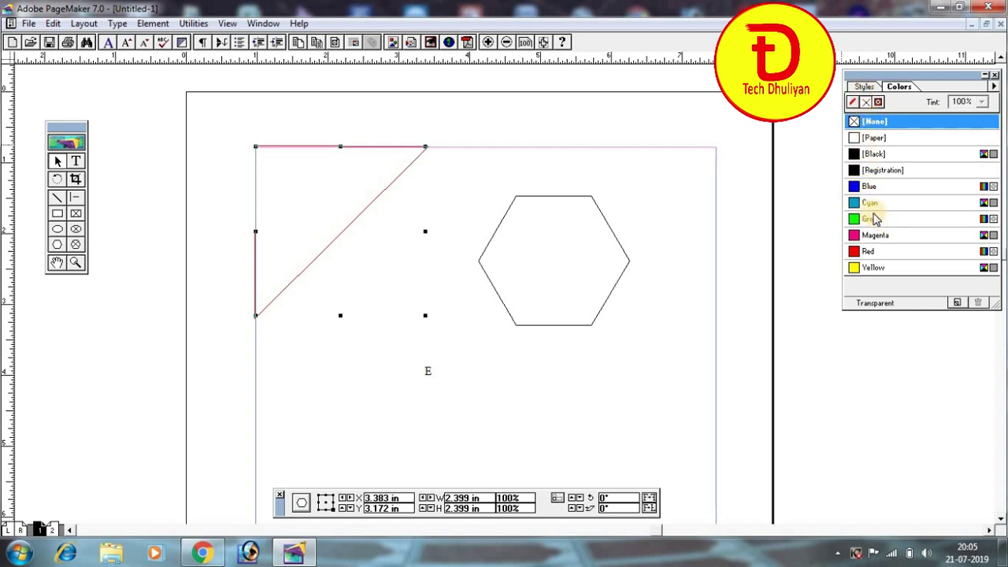
{"action": "left_click", "coordinate": [860, 188]}
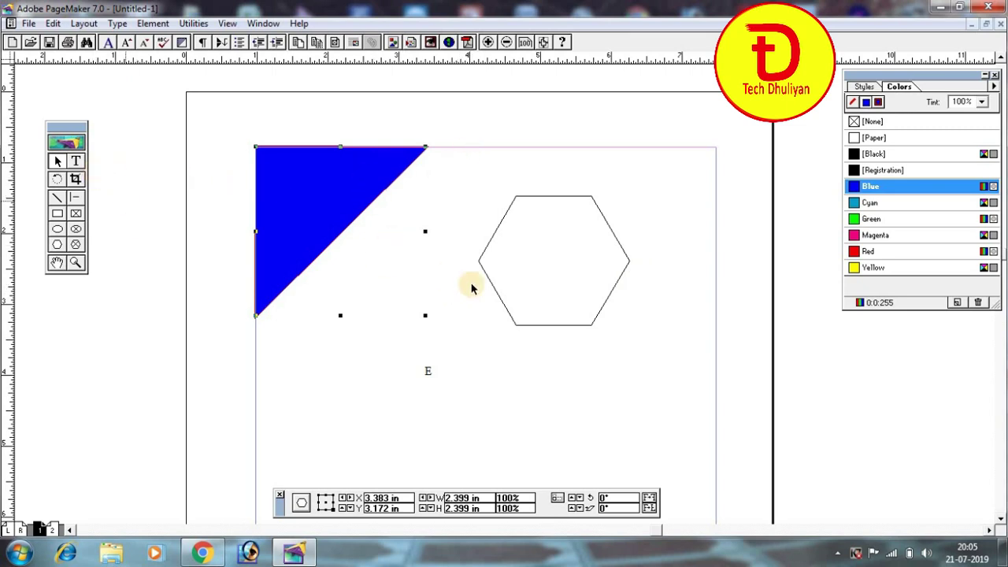
{"action": "left_click", "coordinate": [591, 200]}
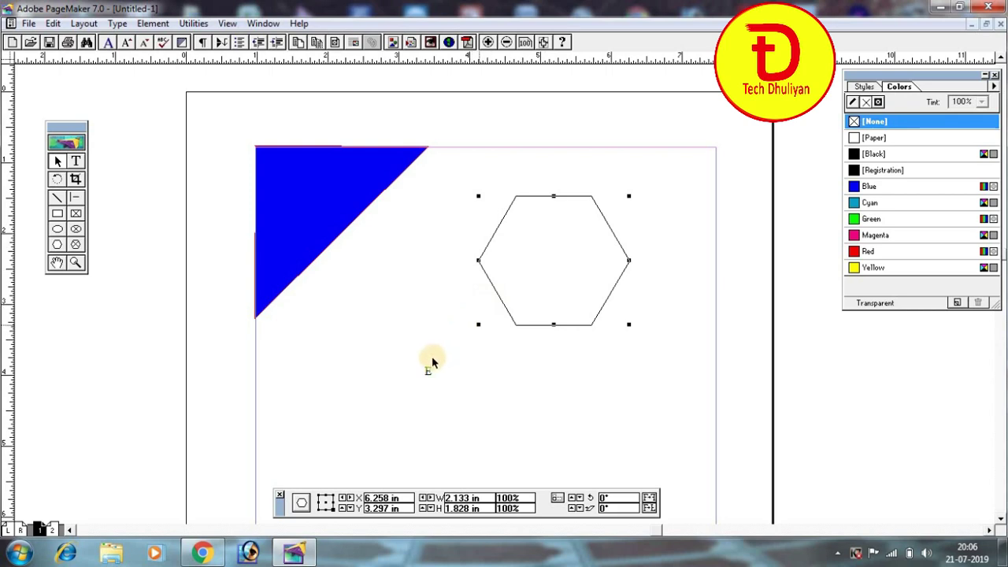
Step: Delete the stray E text, then select the hexagon and open the Element menu
{"action": "left_click", "coordinate": [437, 370]}
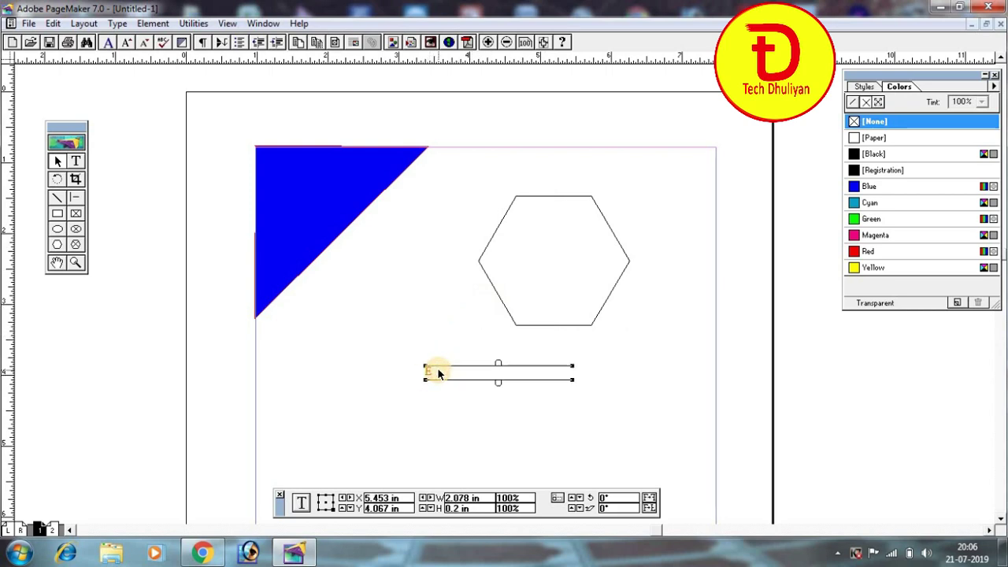
{"action": "key", "text": "Delete"}
{"action": "left_click", "coordinate": [500, 219]}
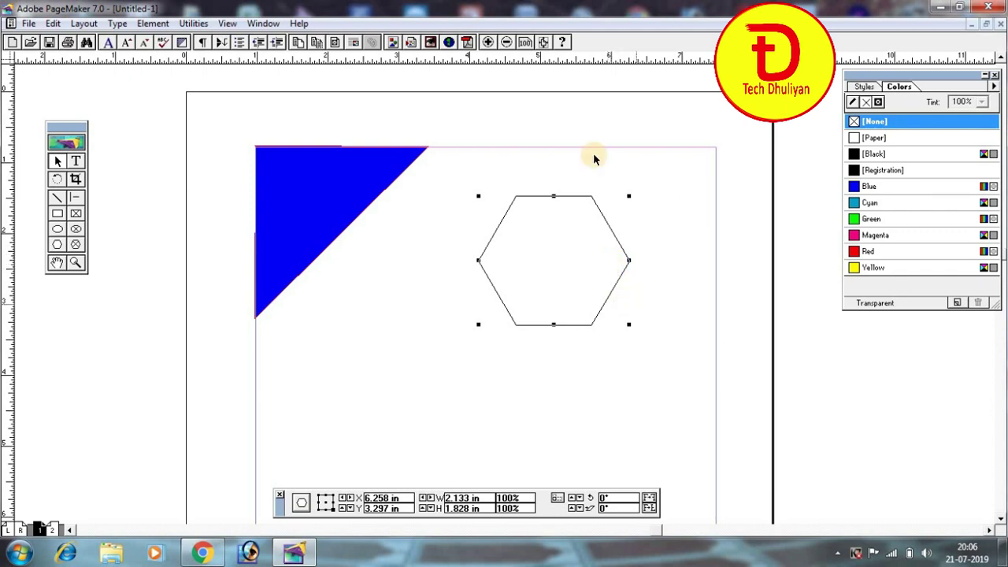
{"action": "left_click", "coordinate": [155, 25]}
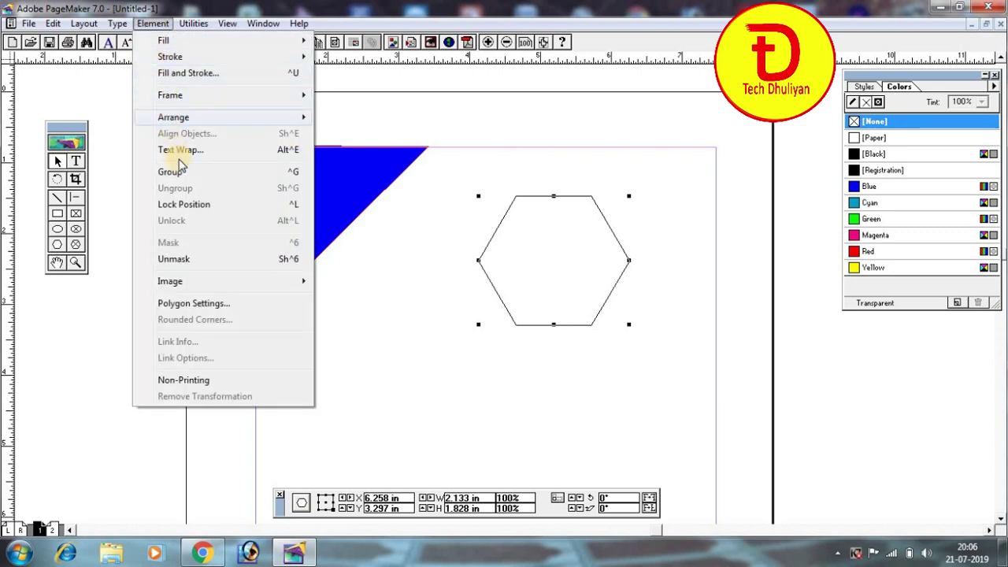
{"action": "key", "text": "Right"}
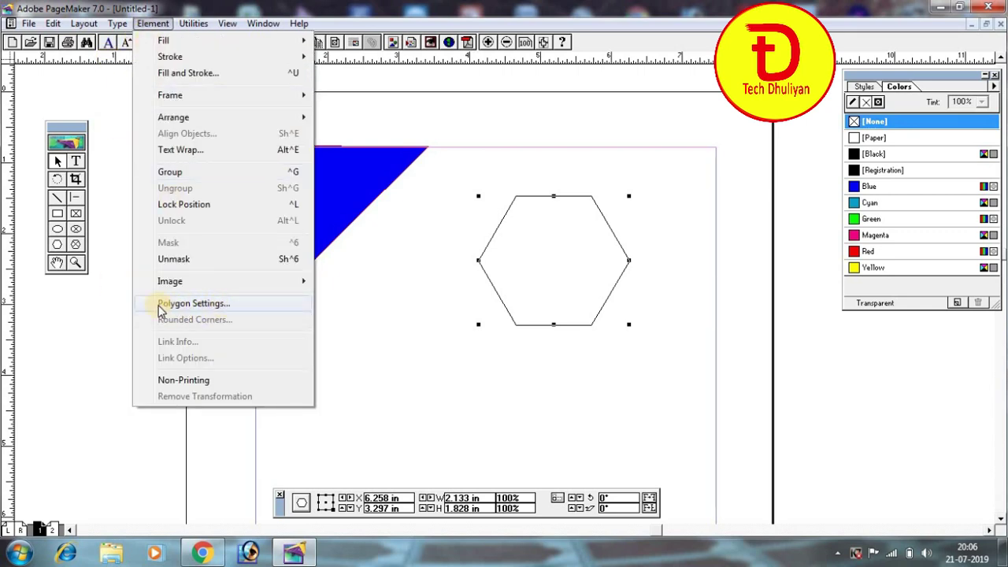
Step: In Polygon Settings, set the hexagon to 16 sides with a 24% star inset
{"action": "left_click", "coordinate": [210, 310]}
{"action": "left_click_drag", "start_coordinate": [487, 198], "coordinate": [231, 317]}
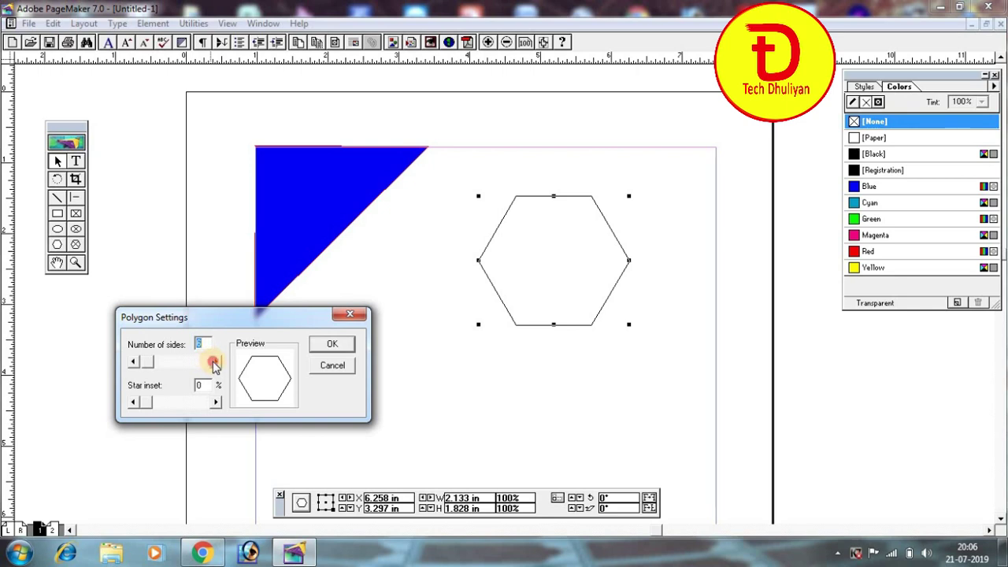
{"action": "left_click", "coordinate": [215, 364]}
{"action": "left_click", "coordinate": [214, 364]}
{"action": "left_click", "coordinate": [214, 364]}
{"action": "left_click", "coordinate": [214, 364]}
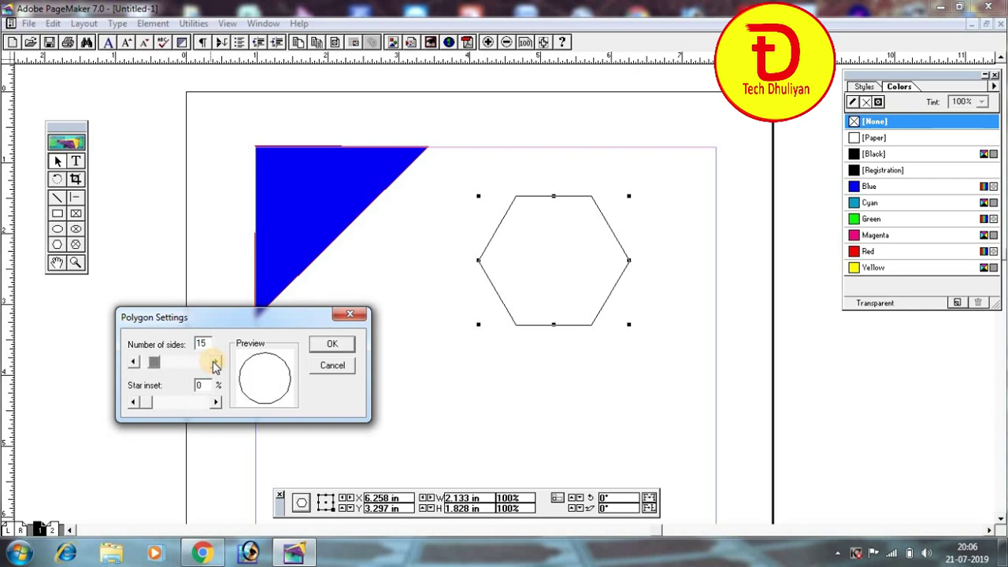
{"action": "left_click", "coordinate": [215, 364]}
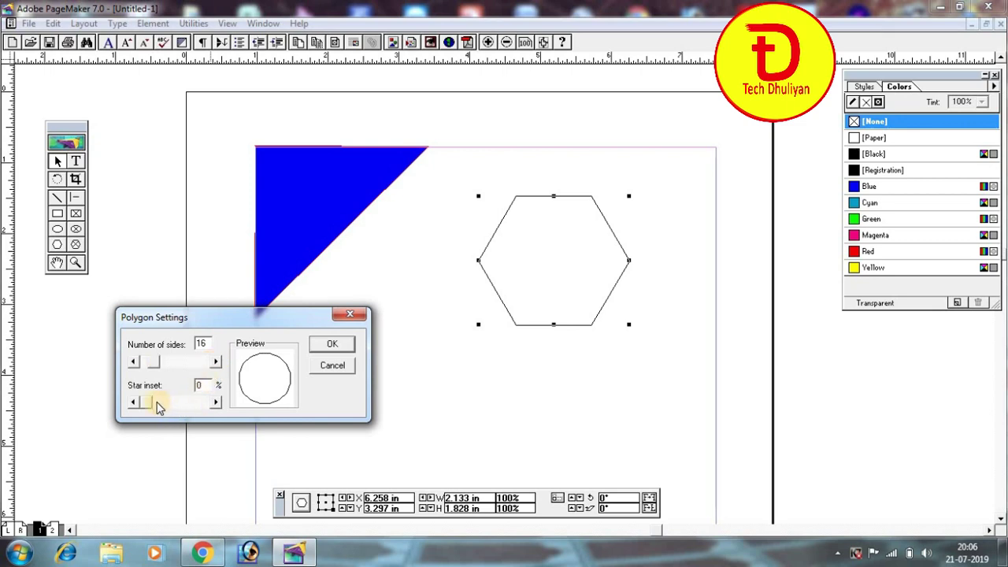
{"action": "left_click", "coordinate": [214, 402]}
{"action": "left_click", "coordinate": [214, 403]}
{"action": "left_click", "coordinate": [214, 402]}
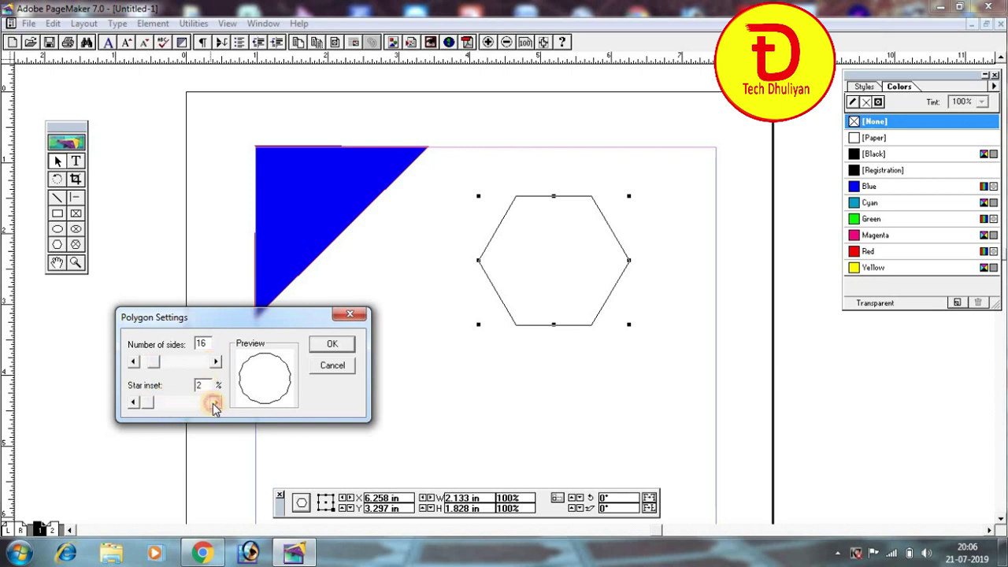
{"action": "left_click", "coordinate": [214, 402]}
{"action": "left_click", "coordinate": [214, 402]}
{"action": "left_click", "coordinate": [214, 402]}
{"action": "left_click", "coordinate": [215, 402]}
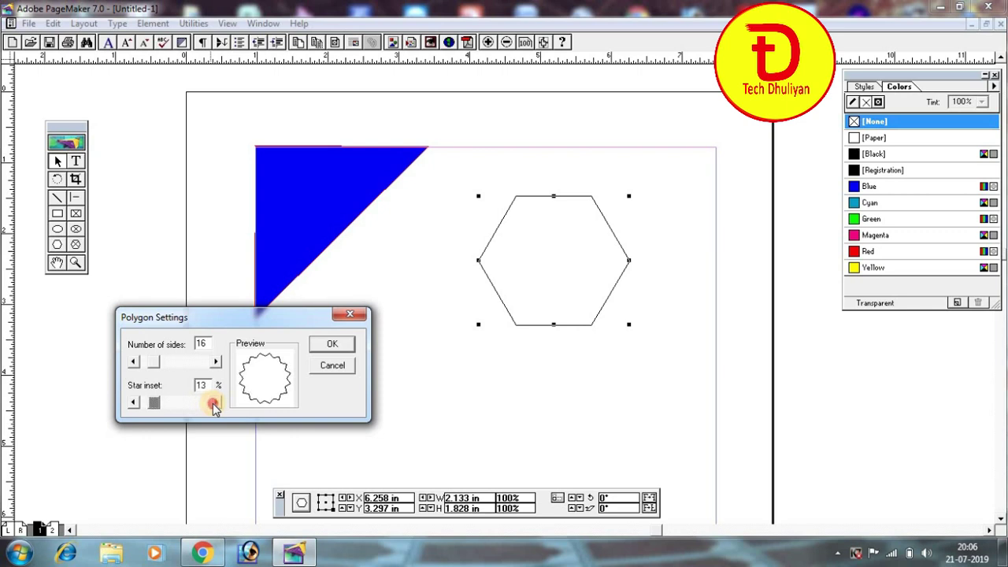
{"action": "left_click", "coordinate": [214, 403]}
{"action": "left_click", "coordinate": [215, 403]}
{"action": "left_click", "coordinate": [214, 403]}
{"action": "left_click", "coordinate": [214, 403]}
{"action": "left_click", "coordinate": [214, 402]}
{"action": "left_click", "coordinate": [214, 402]}
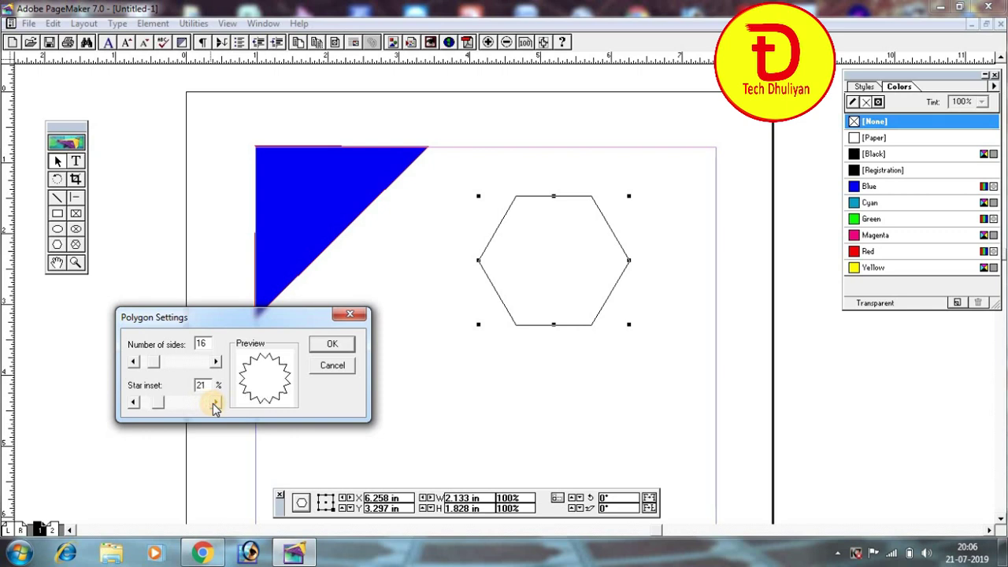
{"action": "left_click", "coordinate": [214, 402]}
{"action": "left_click", "coordinate": [214, 403]}
{"action": "left_click", "coordinate": [214, 402]}
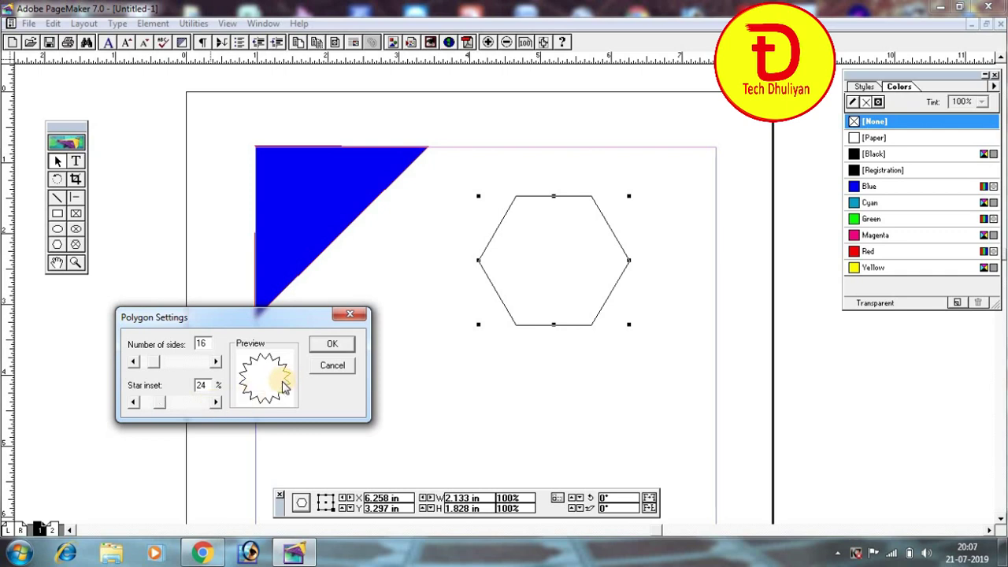
Step: Apply the star settings and enlarge the star to about 2.633 by 2.43 in
{"action": "left_click", "coordinate": [334, 344]}
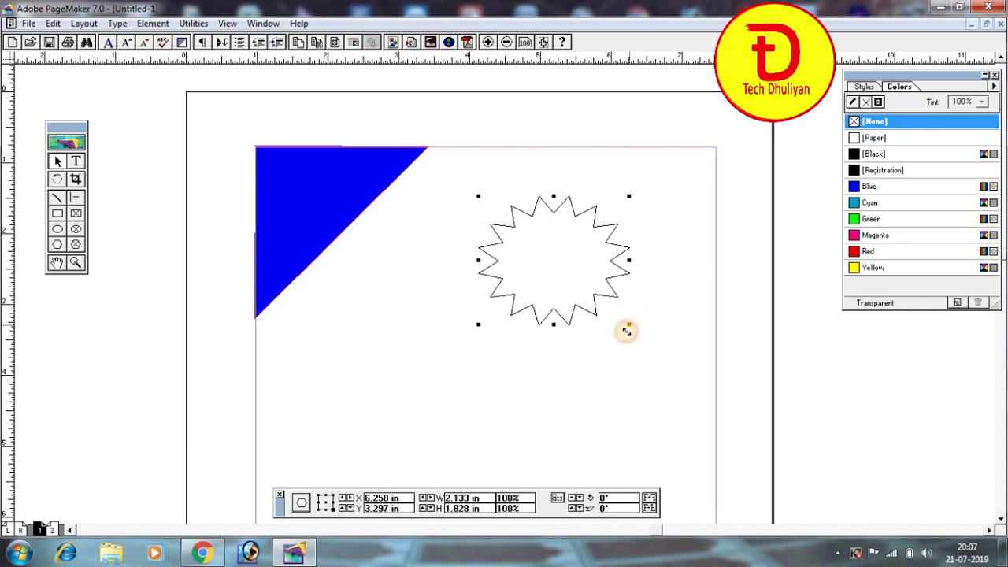
{"action": "left_click_drag", "start_coordinate": [628, 324], "coordinate": [637, 351]}
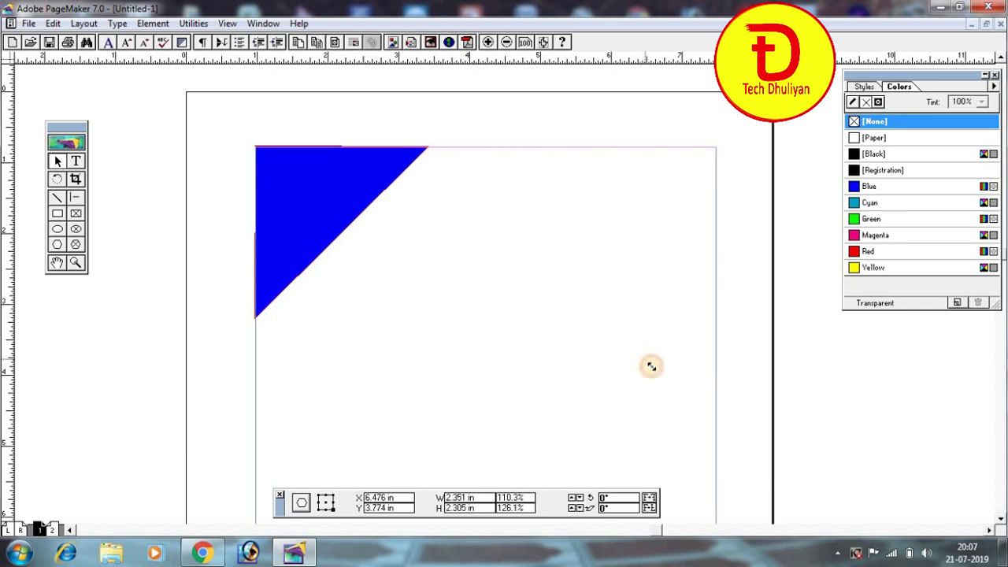
{"action": "left_click_drag", "start_coordinate": [638, 352], "coordinate": [665, 367]}
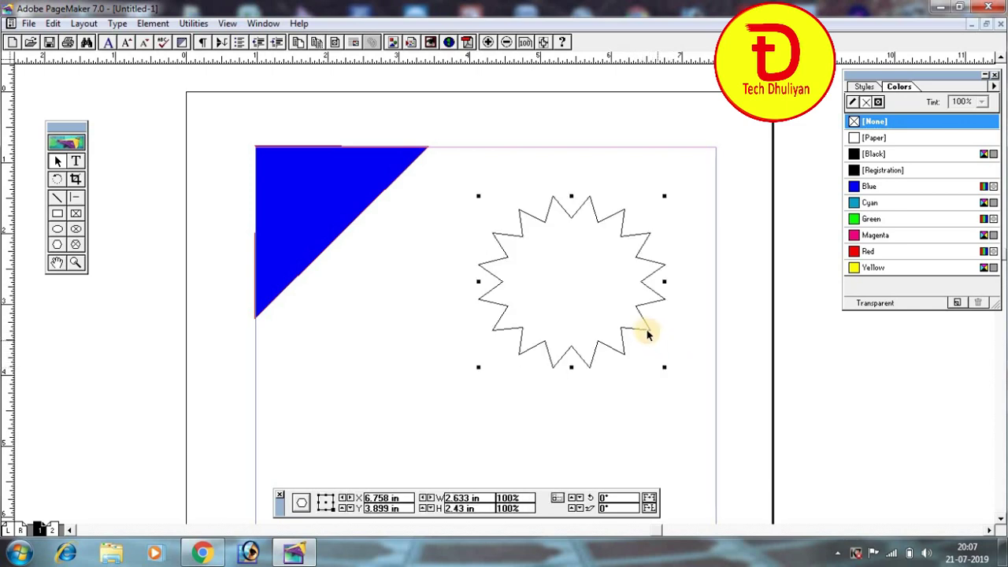
Step: Drag the star left over the blue triangle, toggling its fill between Paper and None
{"action": "left_click_drag", "start_coordinate": [492, 299], "coordinate": [454, 302]}
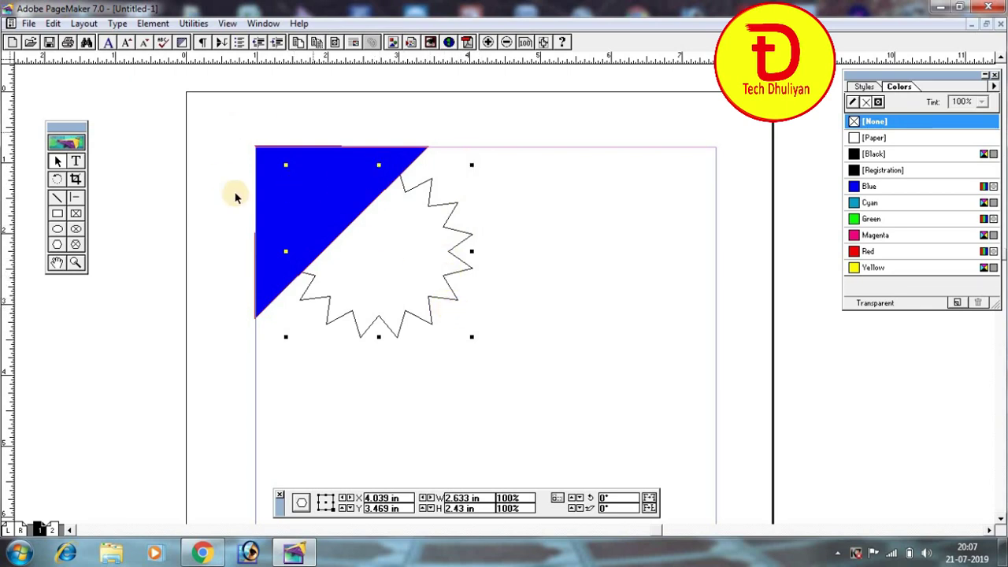
{"action": "left_click", "coordinate": [872, 137]}
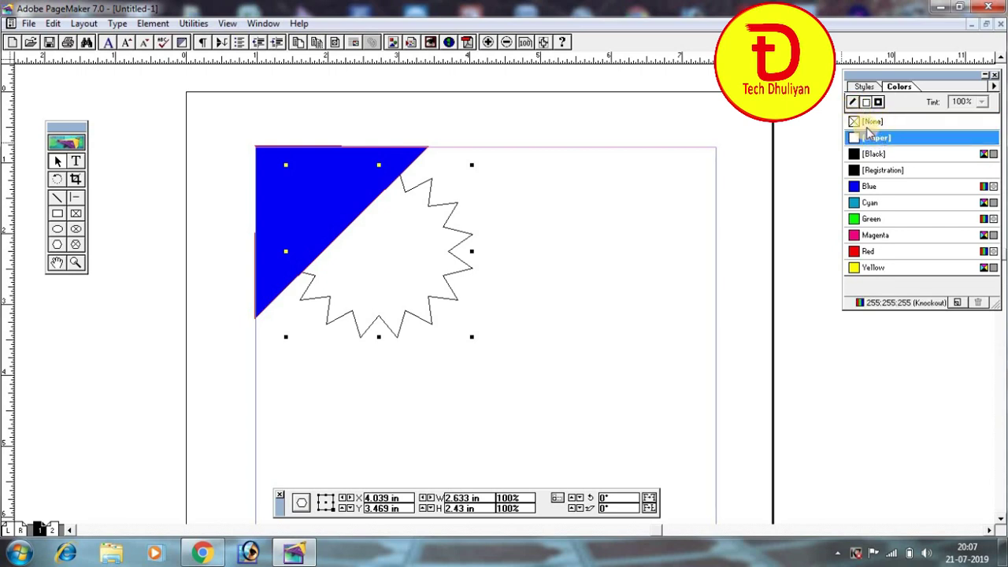
{"action": "left_click", "coordinate": [874, 122]}
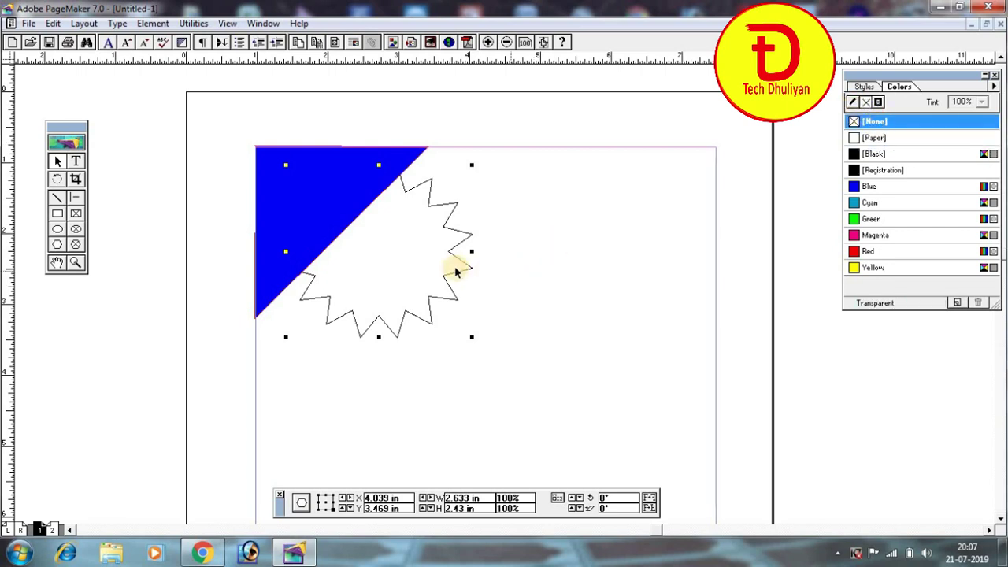
{"action": "left_click", "coordinate": [153, 23]}
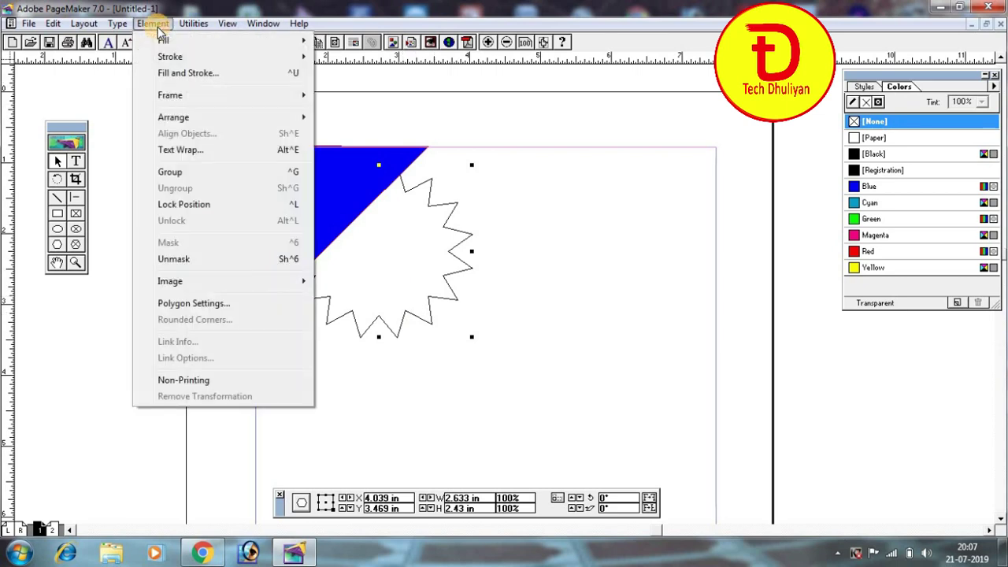
{"action": "mouse_move", "coordinate": [173, 118]}
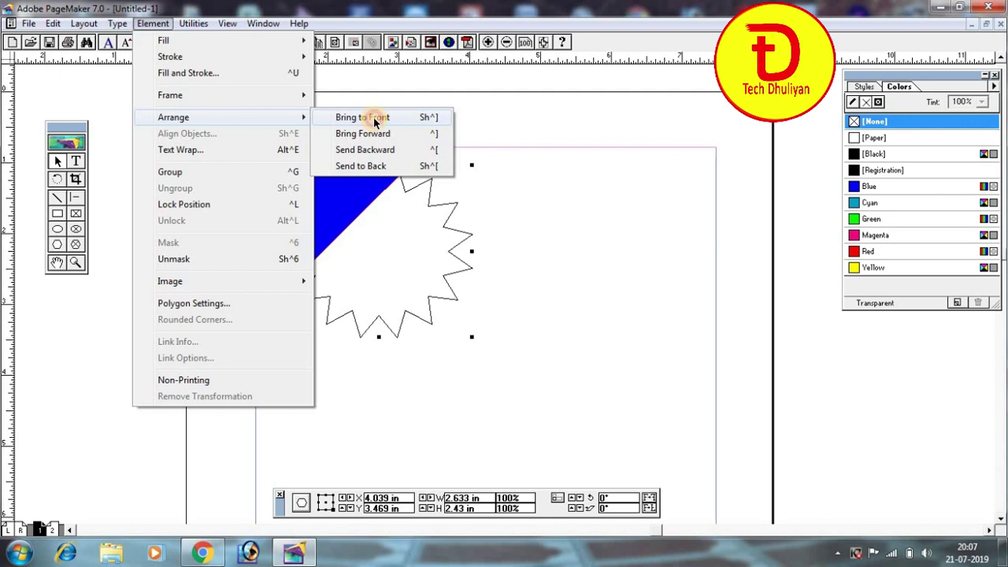
Step: Bring the star to front, fill it with [Paper], and nudge it up-left into the corner
{"action": "left_click", "coordinate": [376, 118]}
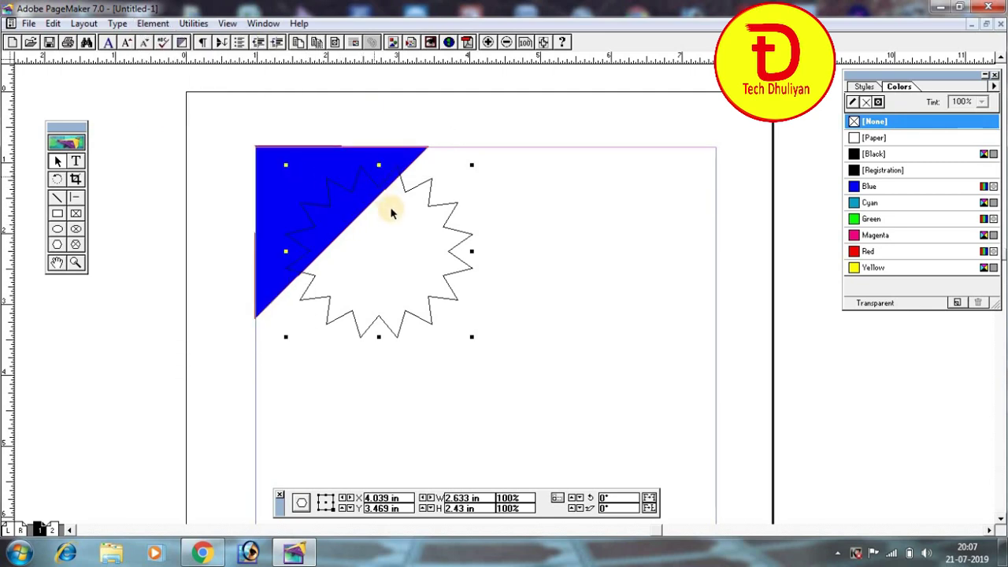
{"action": "left_click", "coordinate": [874, 139]}
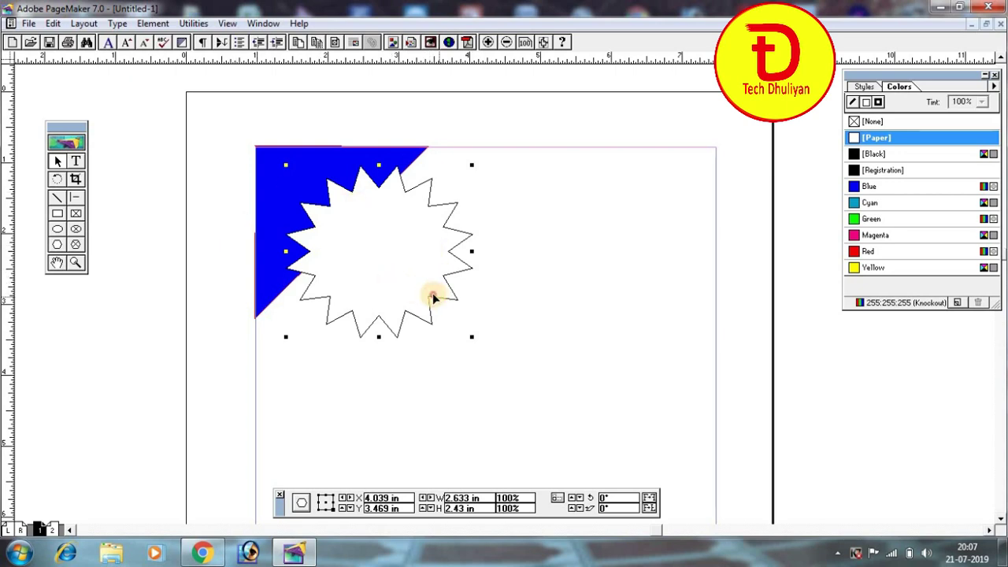
{"action": "left_click_drag", "start_coordinate": [432, 297], "coordinate": [424, 292]}
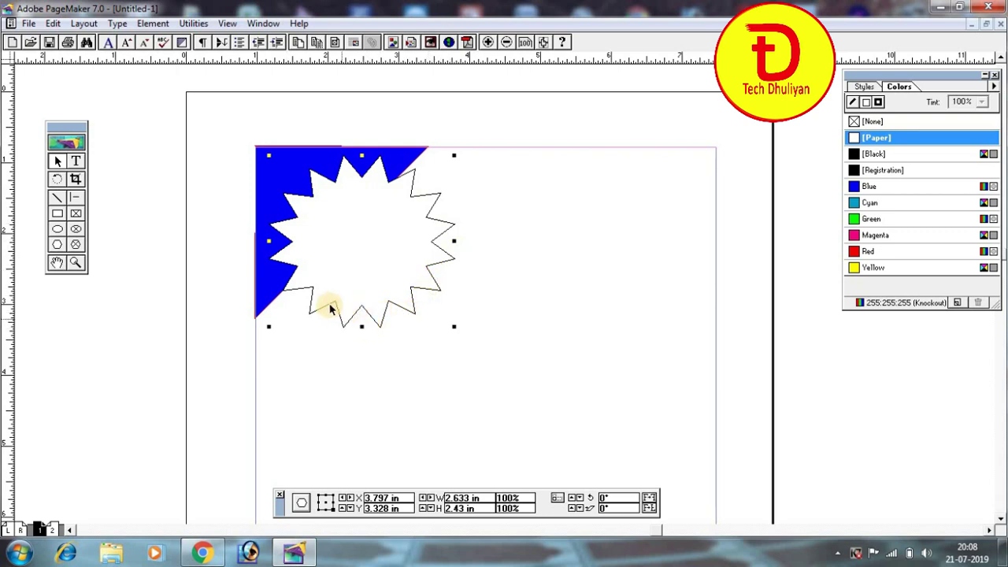
Step: Give the starburst a 6pt Red stroke via Fill and Stroke, then nudge it slightly up-left
{"action": "left_click", "coordinate": [142, 26]}
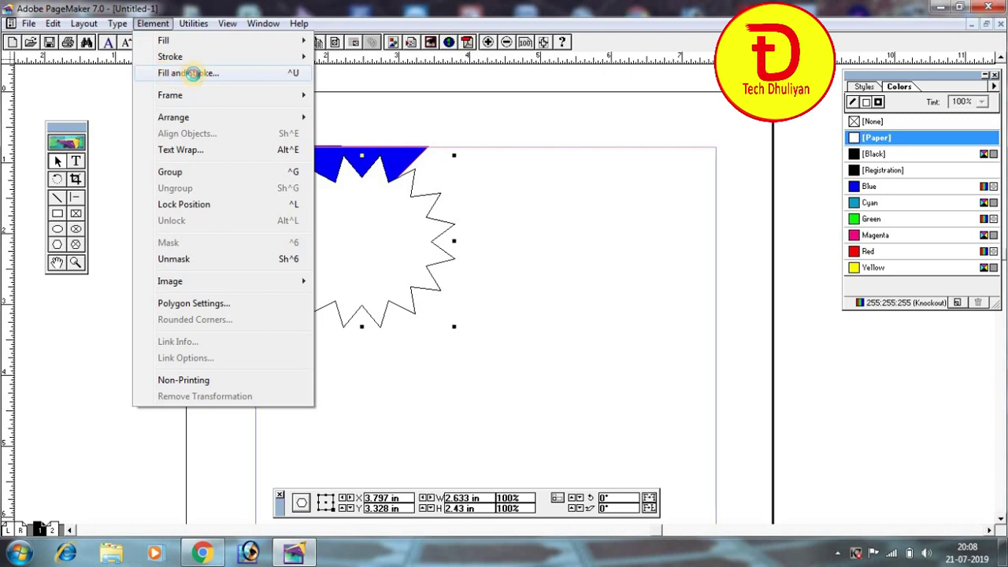
{"action": "left_click", "coordinate": [193, 73]}
{"action": "left_click_drag", "start_coordinate": [517, 179], "coordinate": [633, 301]}
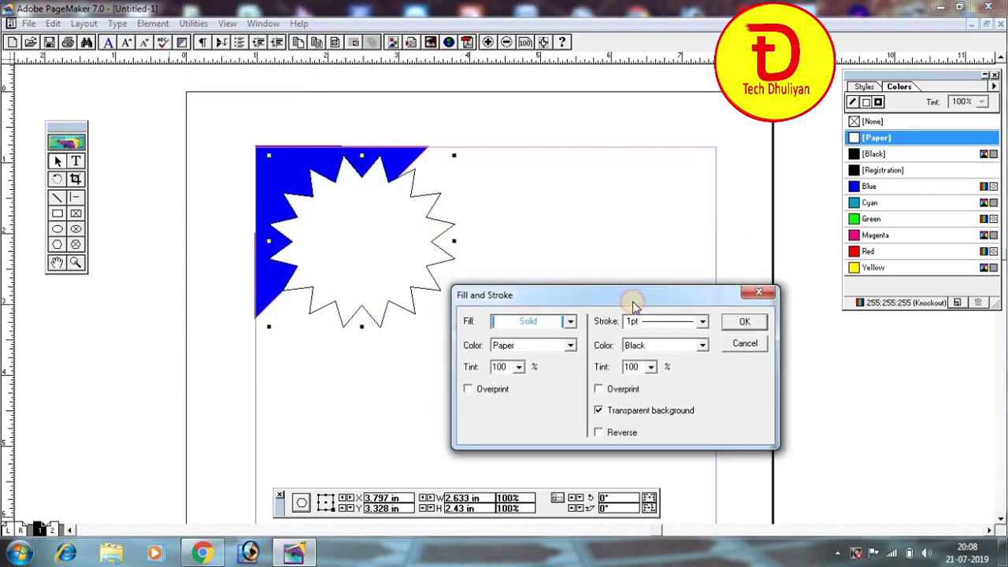
{"action": "left_click", "coordinate": [709, 327]}
{"action": "scroll", "coordinate": [678, 371], "scroll_direction": "down", "scroll_amount": 2}
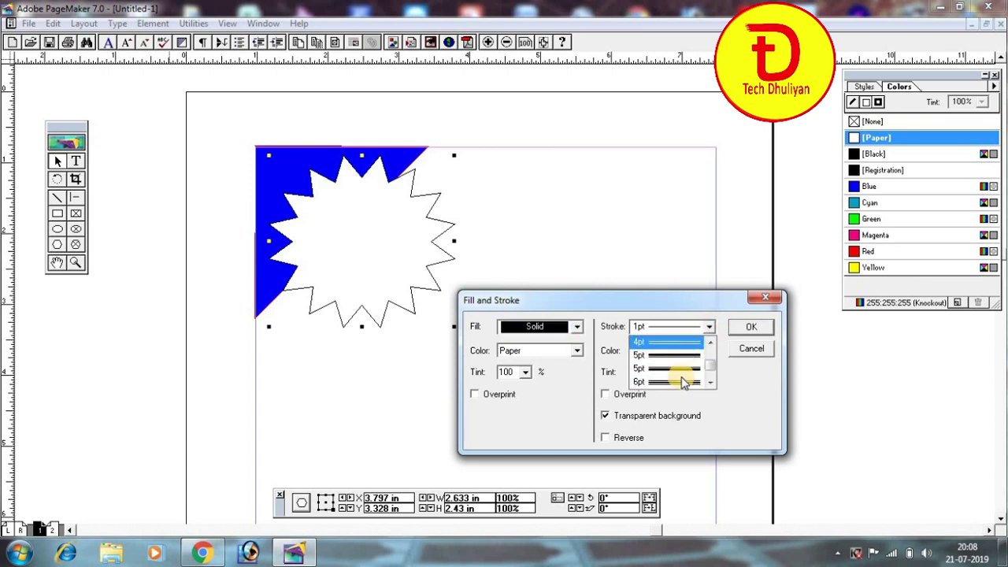
{"action": "scroll", "coordinate": [684, 382], "scroll_direction": "down", "scroll_amount": 2}
{"action": "scroll", "coordinate": [685, 382], "scroll_direction": "down", "scroll_amount": 2}
{"action": "scroll", "coordinate": [685, 382], "scroll_direction": "up", "scroll_amount": 2}
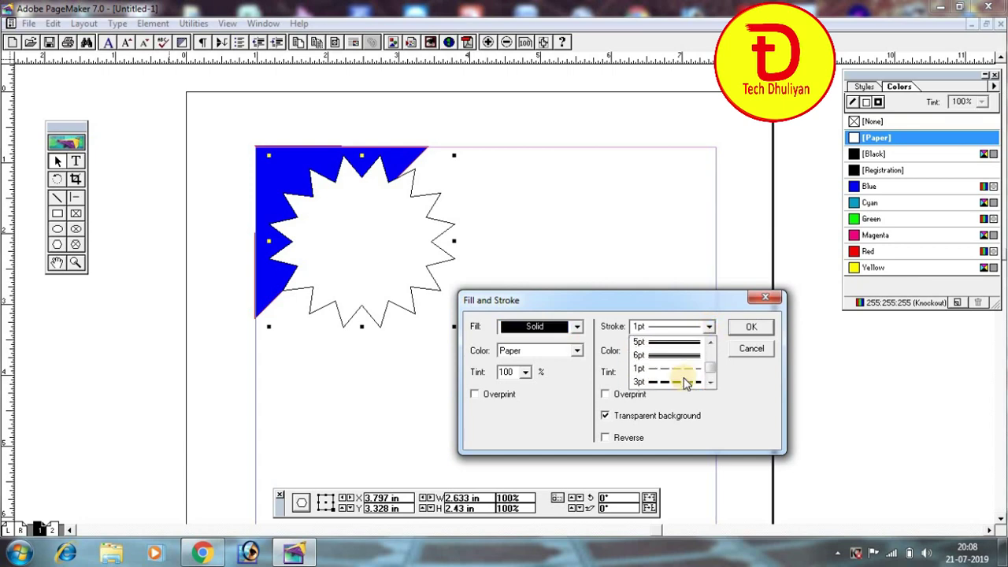
{"action": "scroll", "coordinate": [686, 379], "scroll_direction": "up", "scroll_amount": 2}
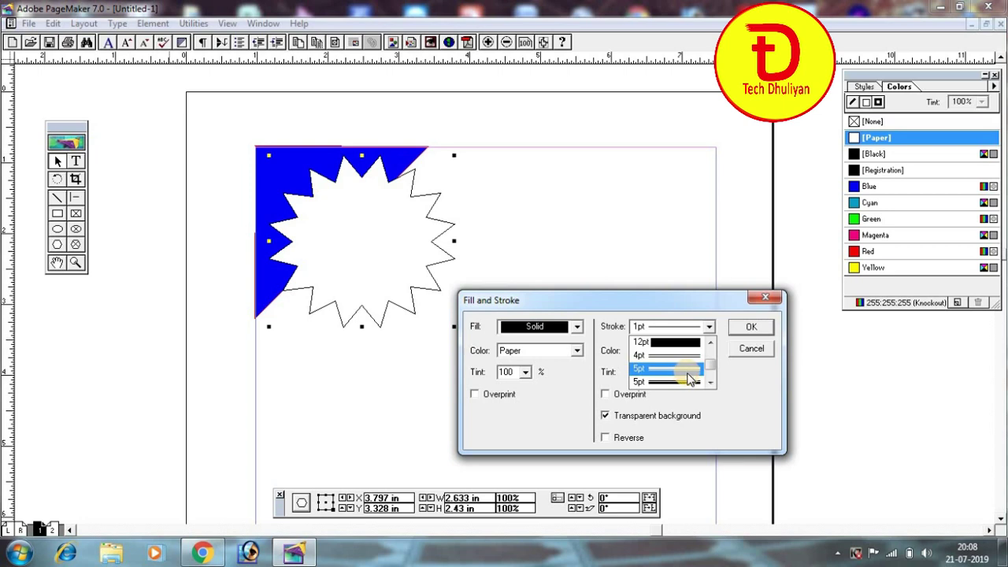
{"action": "scroll", "coordinate": [681, 370], "scroll_direction": "down", "scroll_amount": 2}
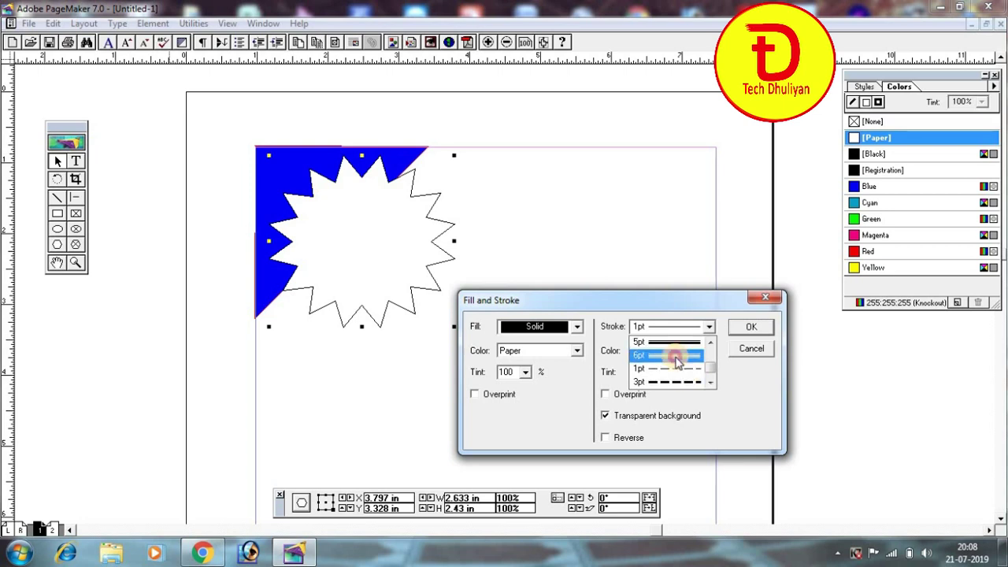
{"action": "left_click", "coordinate": [676, 361]}
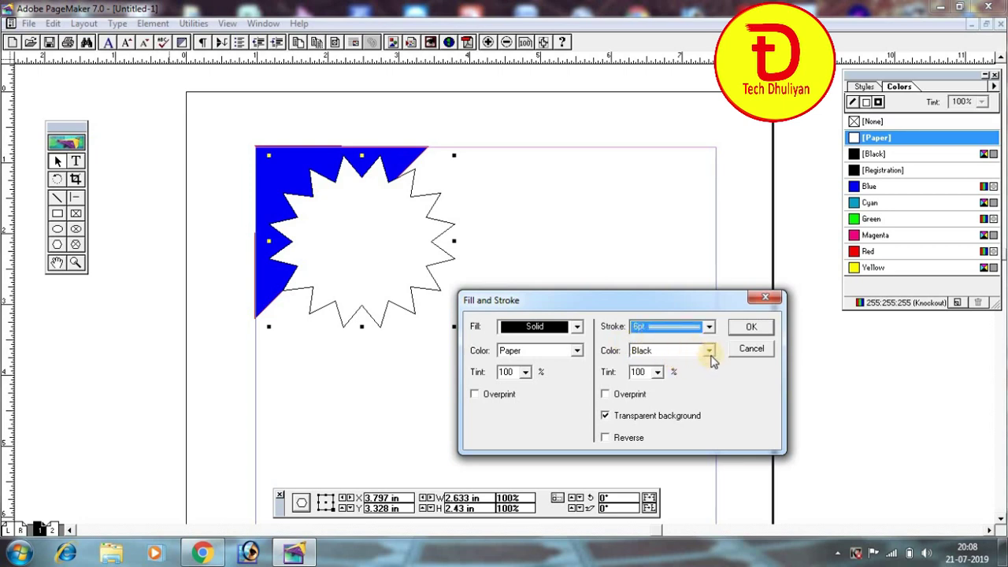
{"action": "left_click", "coordinate": [711, 352]}
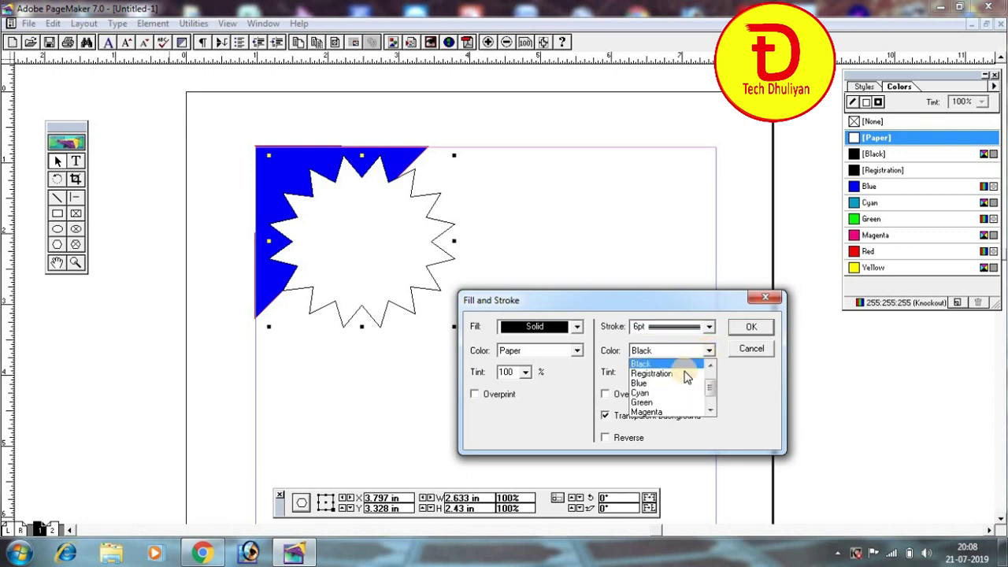
{"action": "scroll", "coordinate": [654, 399], "scroll_direction": "down", "scroll_amount": 1}
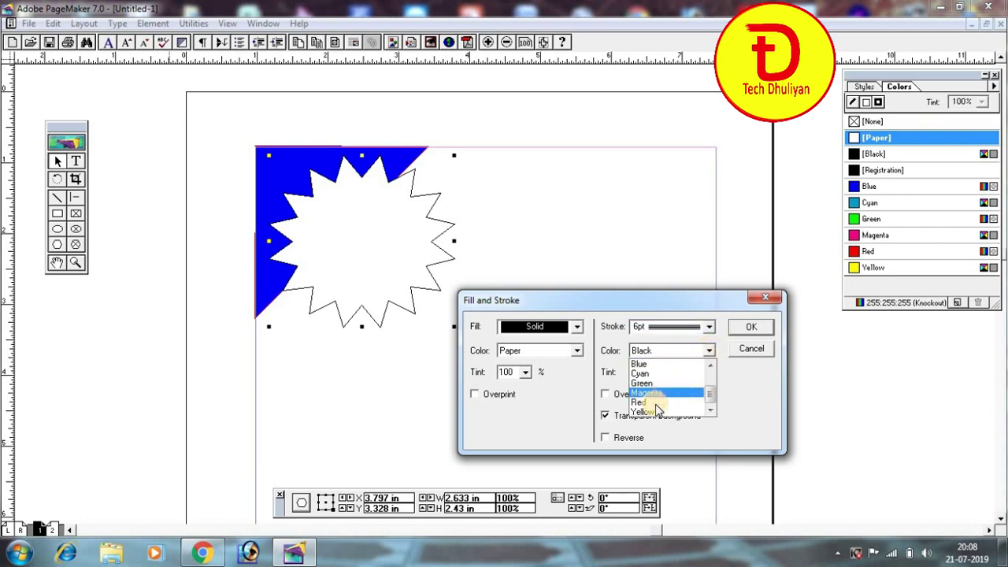
{"action": "left_click", "coordinate": [661, 401]}
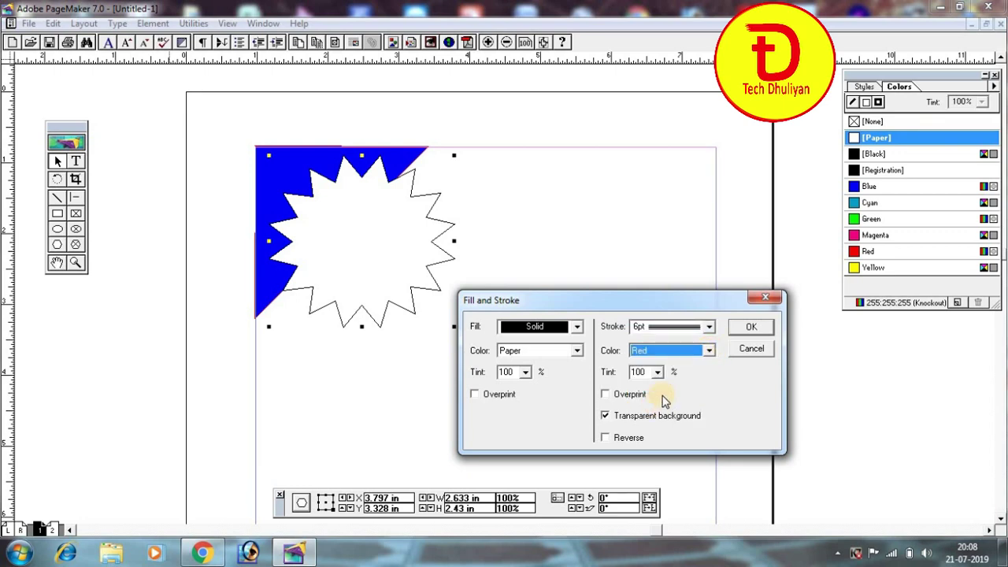
{"action": "left_click", "coordinate": [762, 327]}
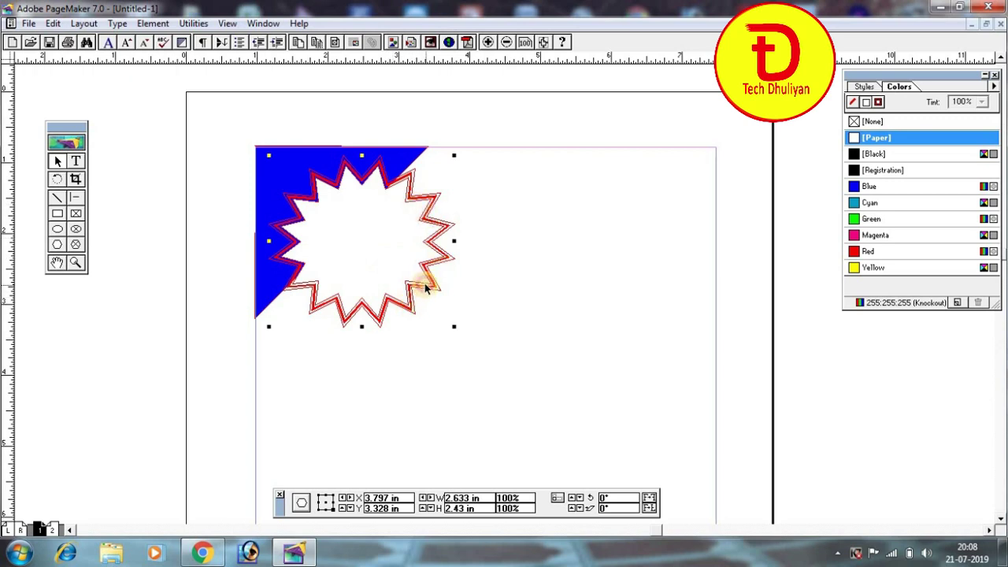
{"action": "left_click_drag", "start_coordinate": [425, 287], "coordinate": [420, 279]}
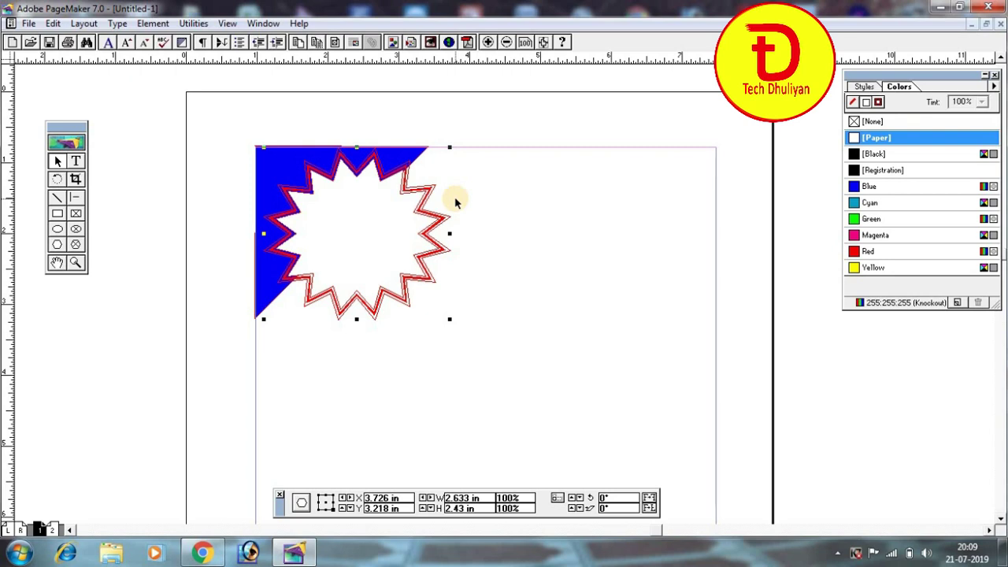
Step: Launch Word 2007, draw a sample ribbon banner from Shapes, then close Word without saving
{"action": "left_click", "coordinate": [17, 555]}
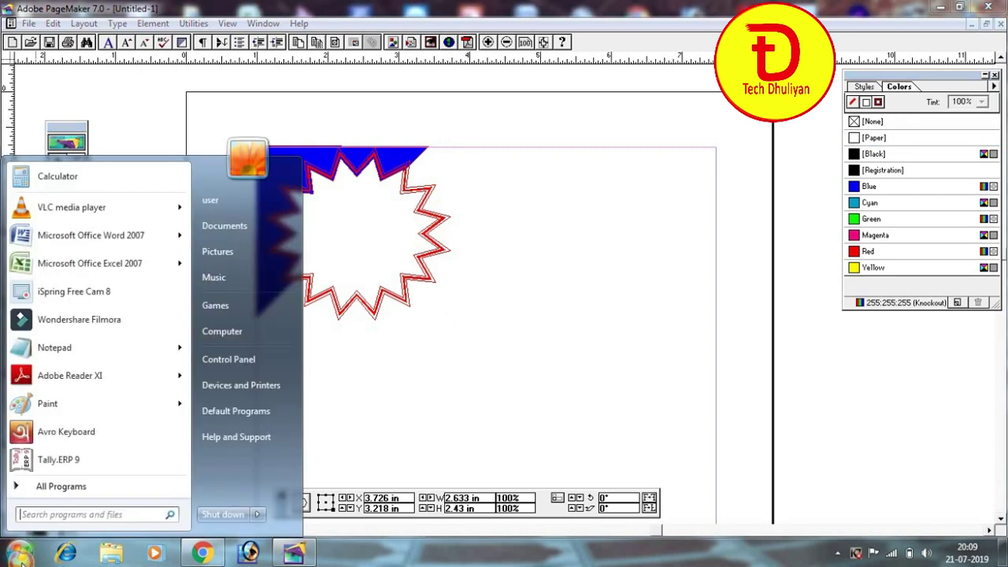
{"action": "left_click", "coordinate": [80, 234]}
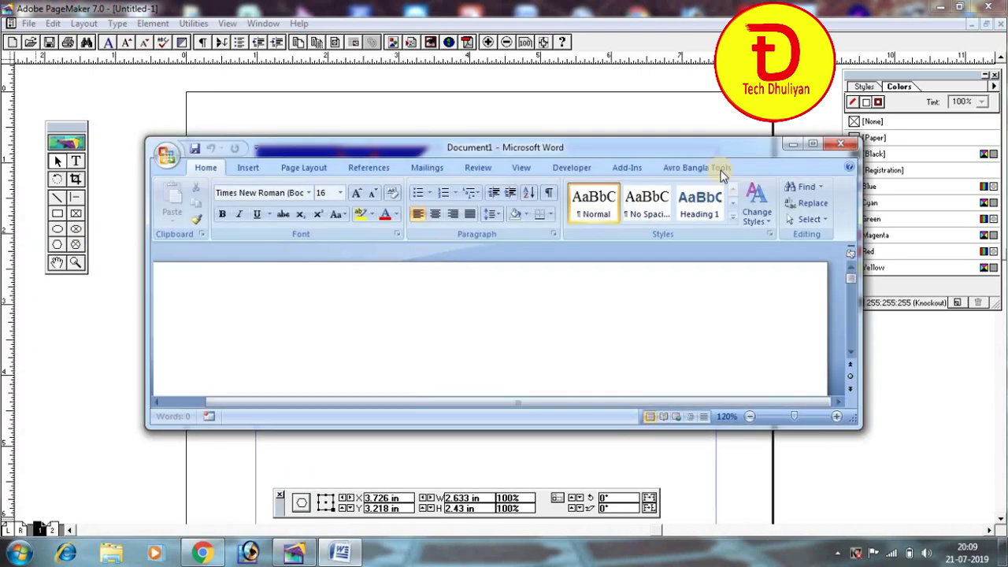
{"action": "left_click", "coordinate": [260, 170]}
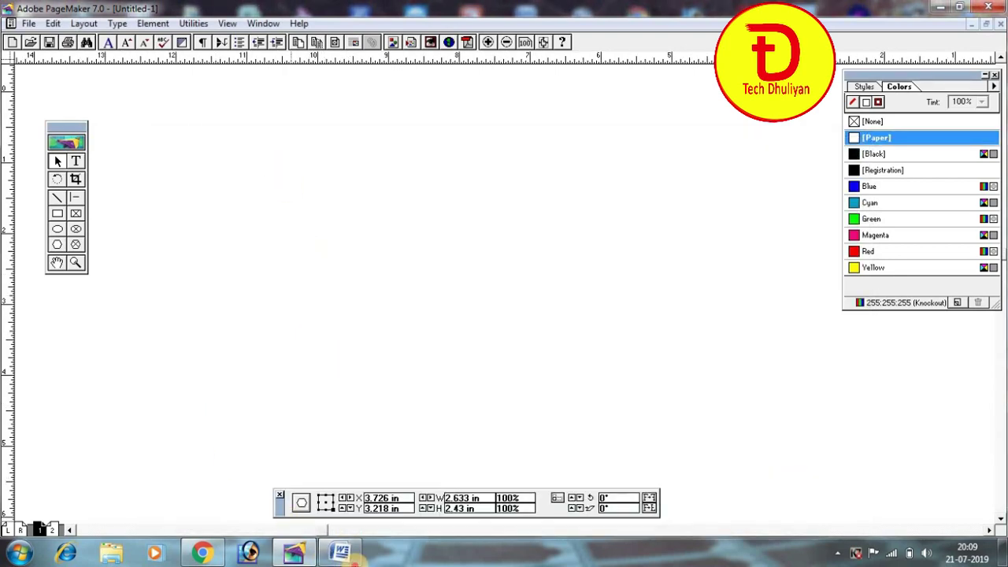
{"action": "left_click", "coordinate": [345, 553]}
{"action": "left_click", "coordinate": [374, 191]}
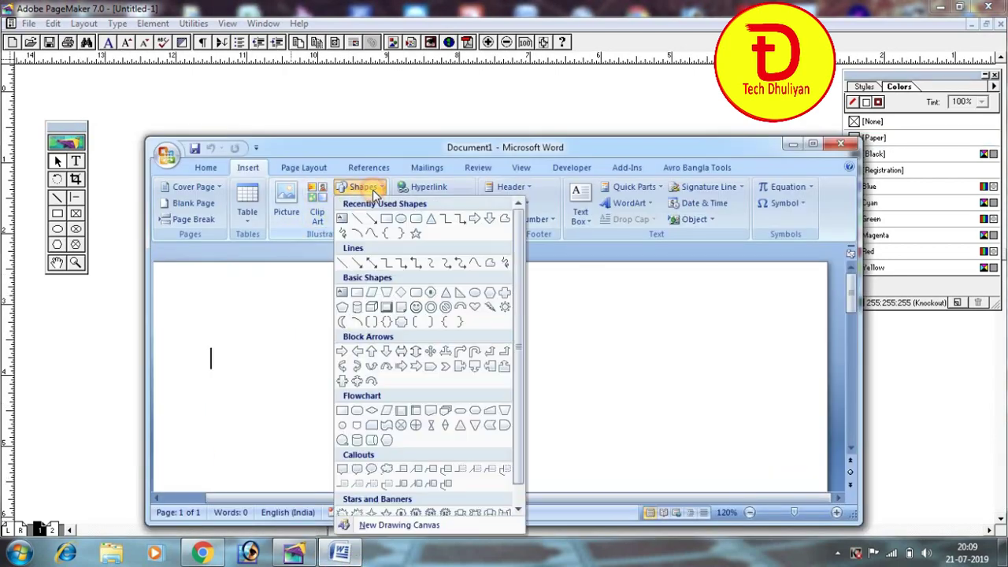
{"action": "scroll", "coordinate": [449, 433], "scroll_direction": "down", "scroll_amount": 1}
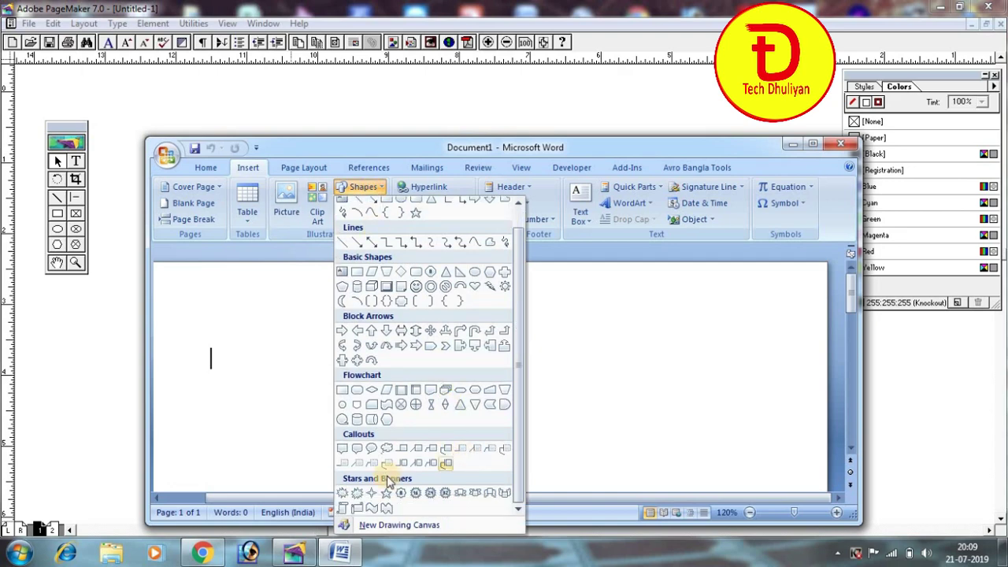
{"action": "left_click", "coordinate": [476, 494]}
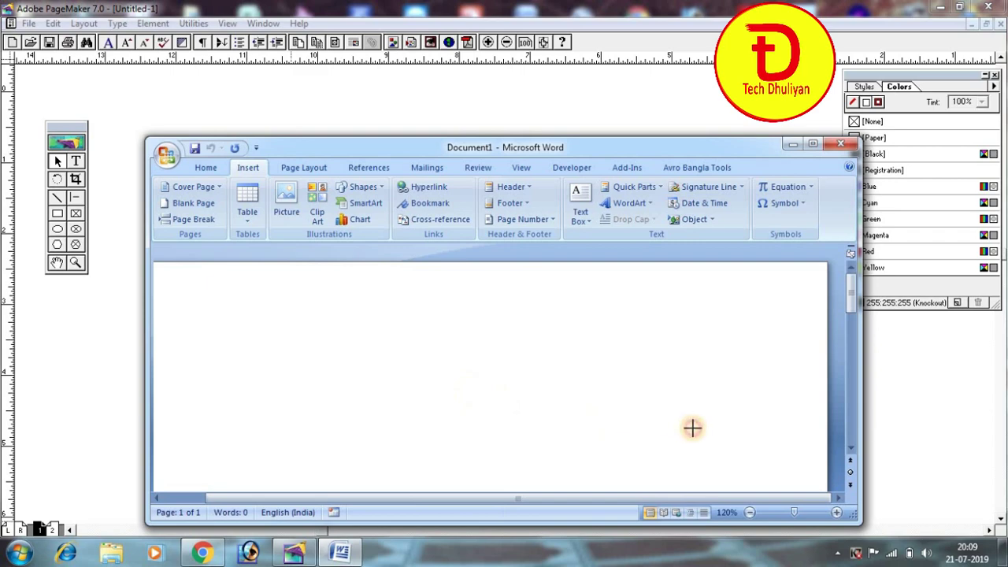
{"action": "left_click_drag", "start_coordinate": [381, 323], "coordinate": [692, 427]}
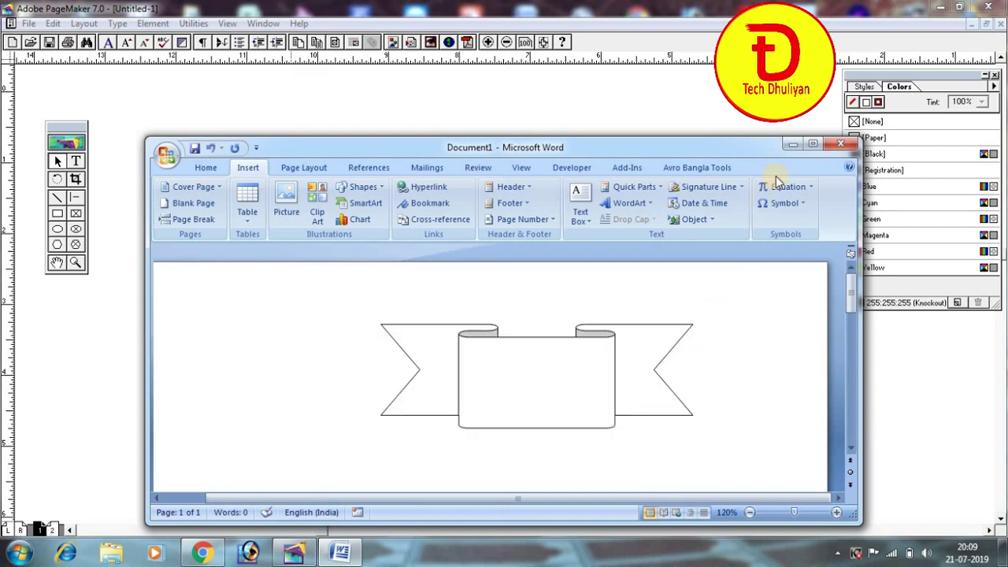
{"action": "left_click", "coordinate": [843, 148]}
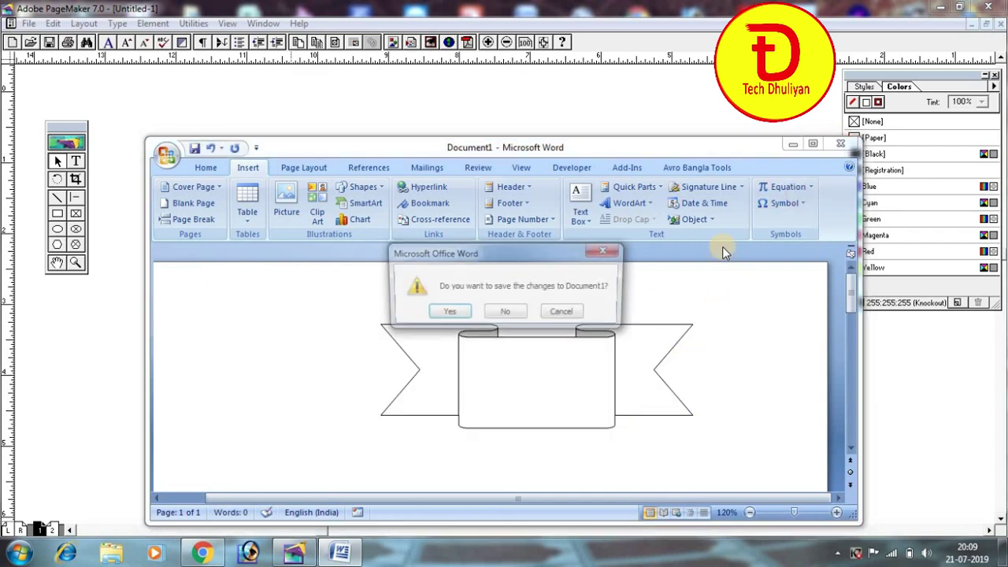
{"action": "left_click", "coordinate": [518, 315]}
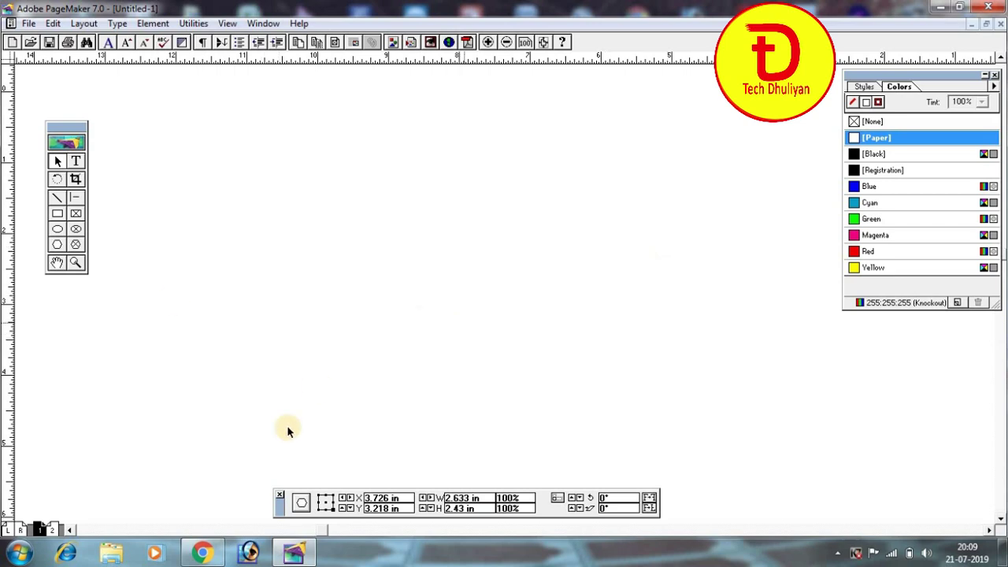
Step: Show page 1 at Actual Size and pan to the space beside the starburst
{"action": "left_click", "coordinate": [43, 529]}
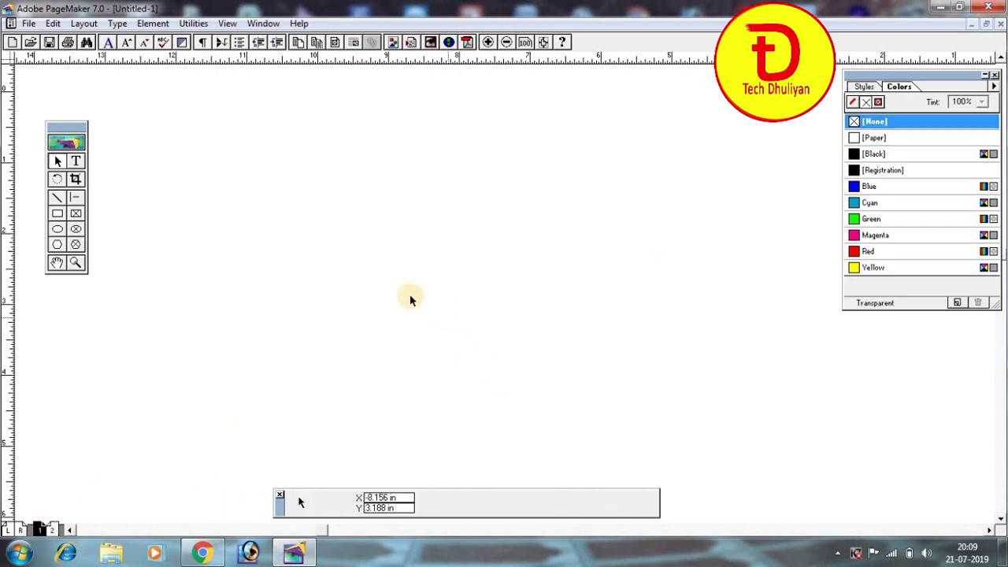
{"action": "left_click", "coordinate": [293, 554]}
{"action": "left_click", "coordinate": [293, 553]}
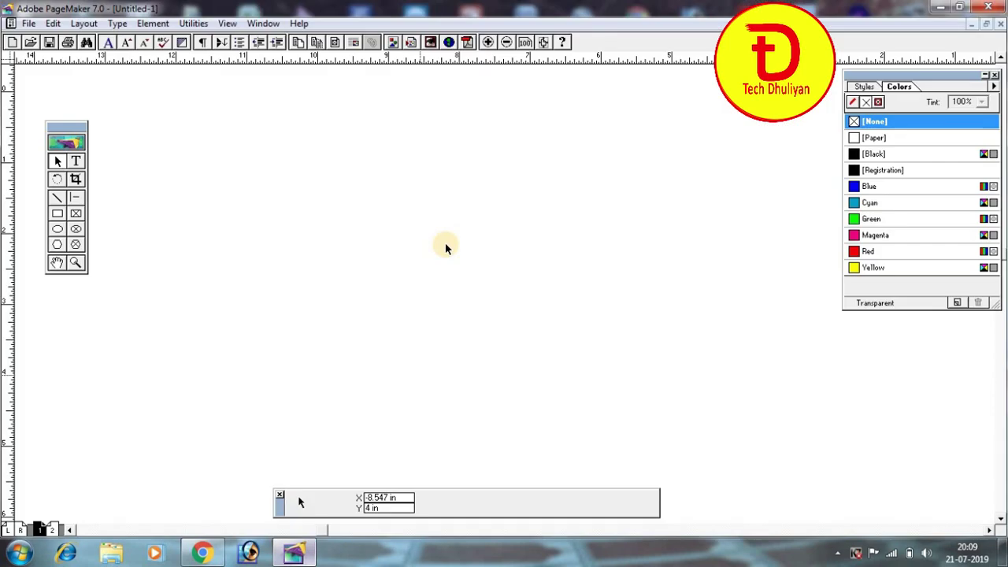
{"action": "right_click", "coordinate": [439, 217]}
{"action": "left_click", "coordinate": [502, 298]}
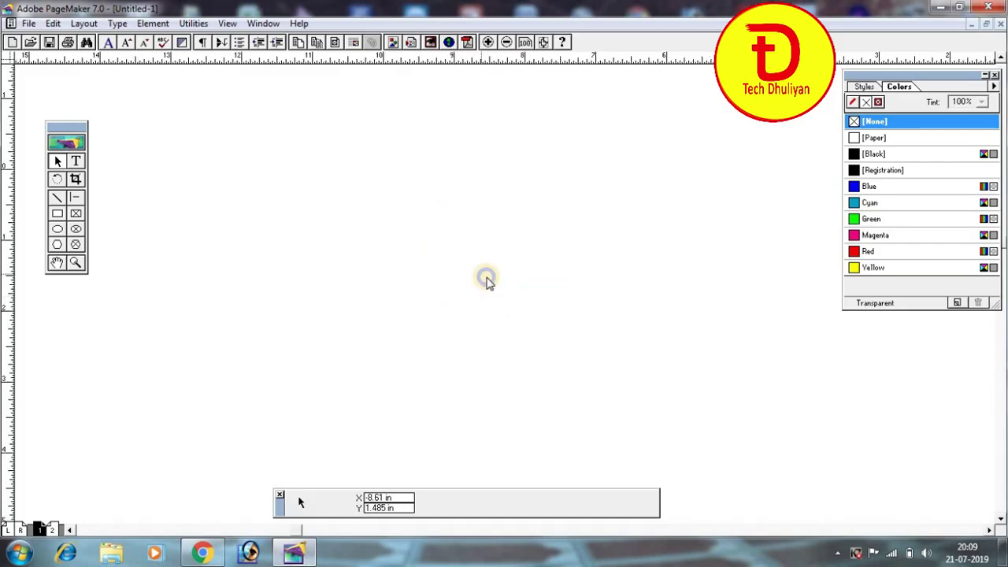
{"action": "right_click", "coordinate": [483, 275]}
{"action": "left_click", "coordinate": [537, 372]}
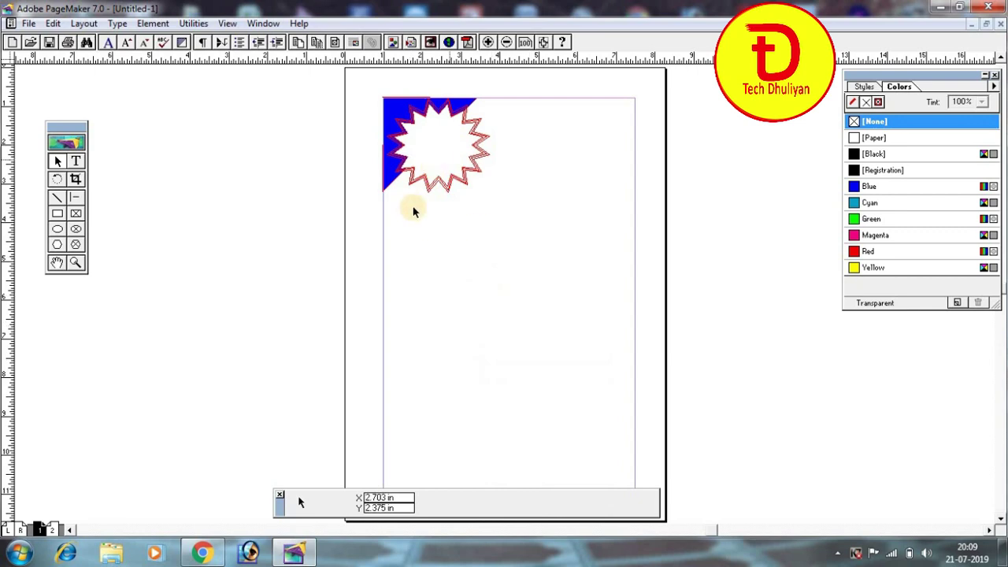
{"action": "right_click", "coordinate": [526, 153]}
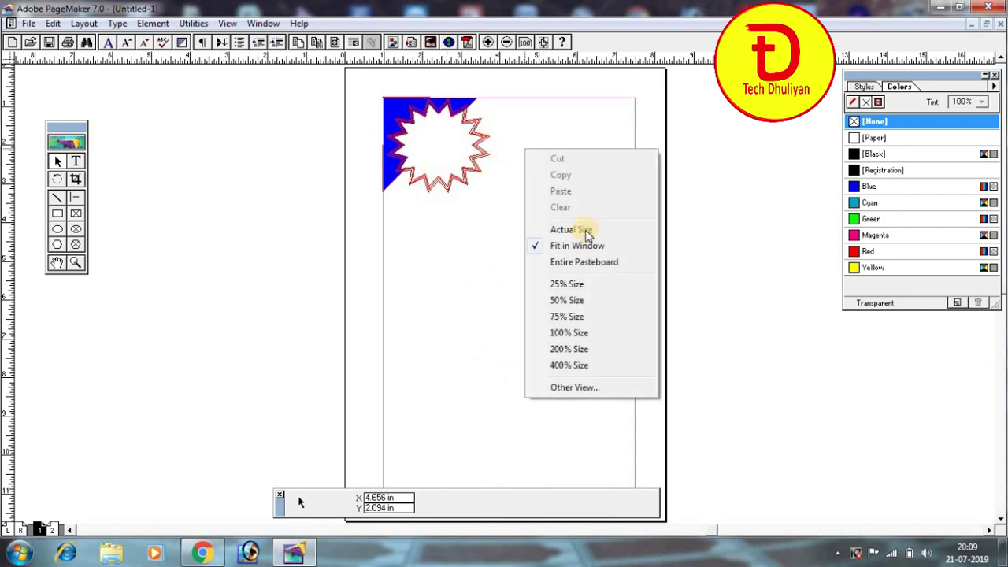
{"action": "left_click", "coordinate": [580, 227]}
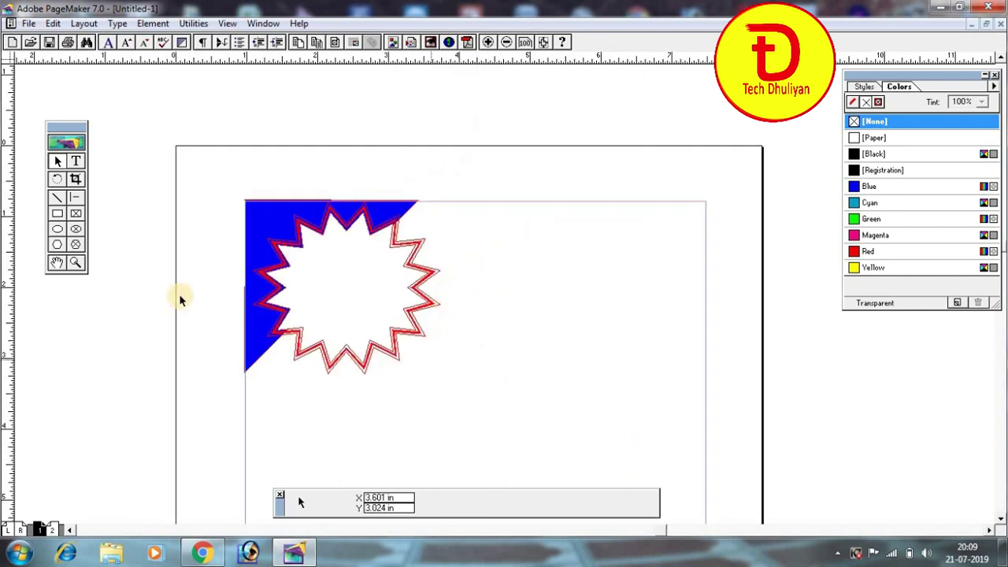
{"action": "left_click", "coordinate": [57, 262]}
{"action": "left_click_drag", "start_coordinate": [458, 409], "coordinate": [437, 343]}
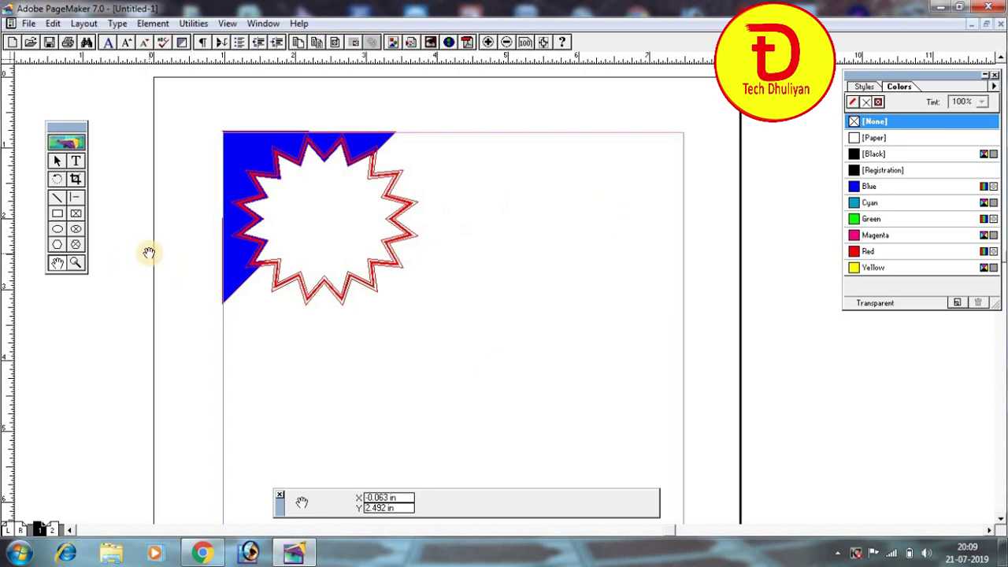
Step: Draw a notched ribbon banner polygon, about 2.875 by 0.453 in, right of the starburst
{"action": "left_click", "coordinate": [57, 244]}
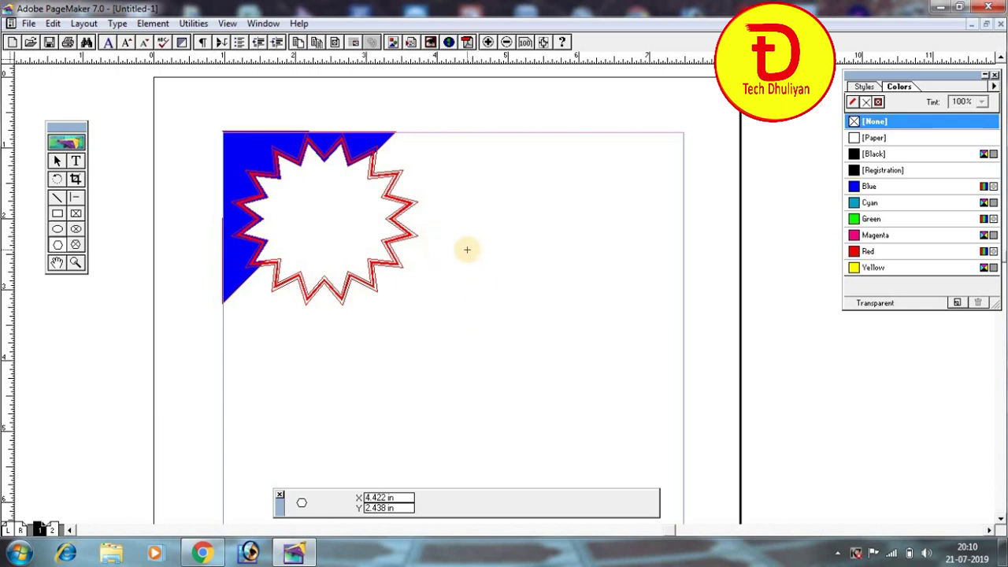
{"action": "left_click_drag", "start_coordinate": [465, 248], "coordinate": [534, 252]}
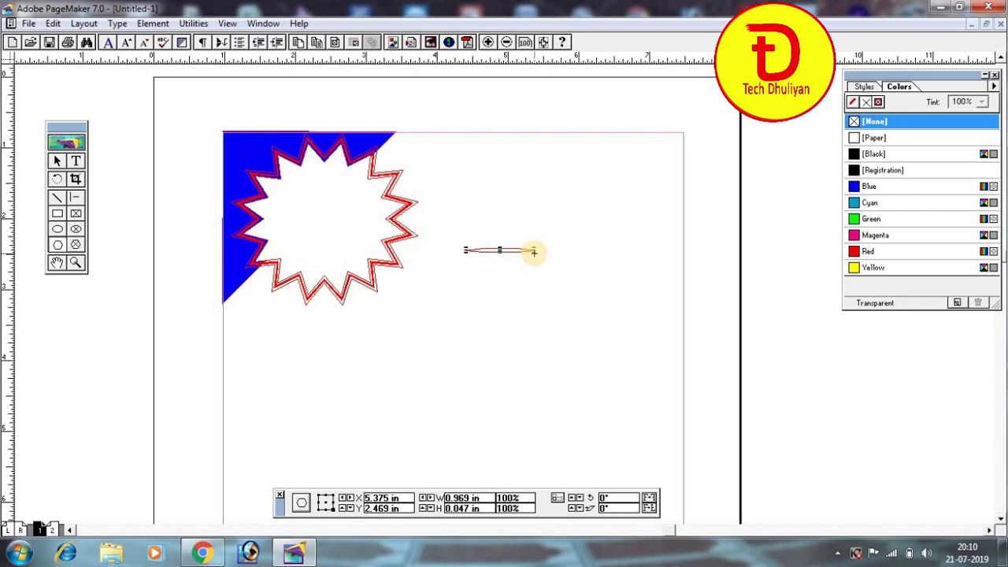
{"action": "key", "text": "ctrl+z"}
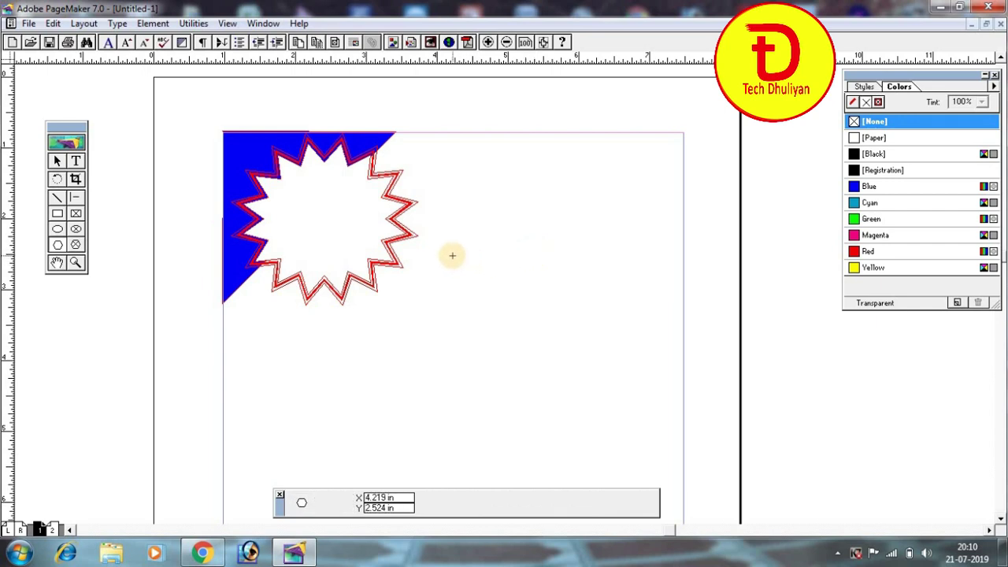
{"action": "left_click_drag", "start_coordinate": [453, 254], "coordinate": [648, 255]}
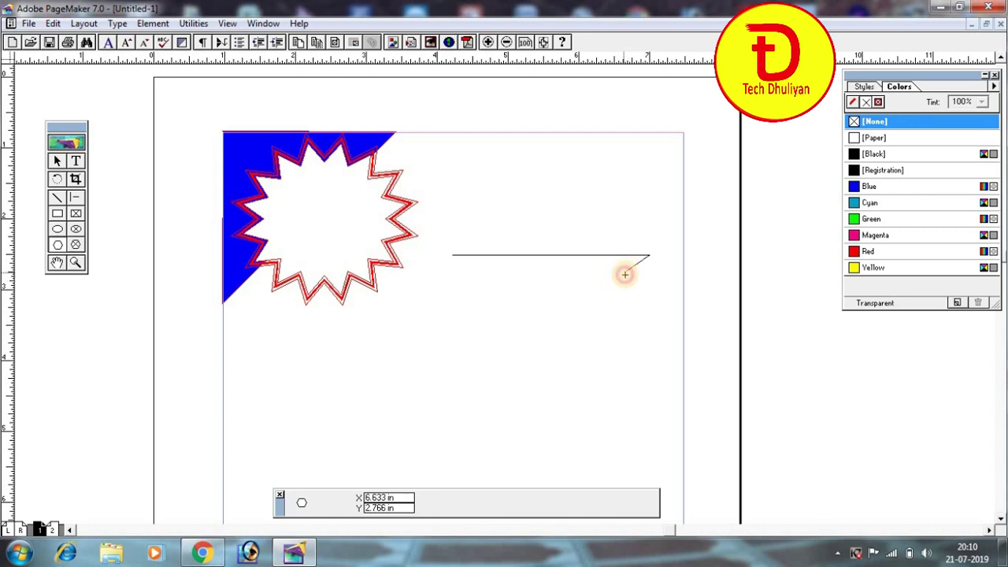
{"action": "left_click", "coordinate": [625, 274]}
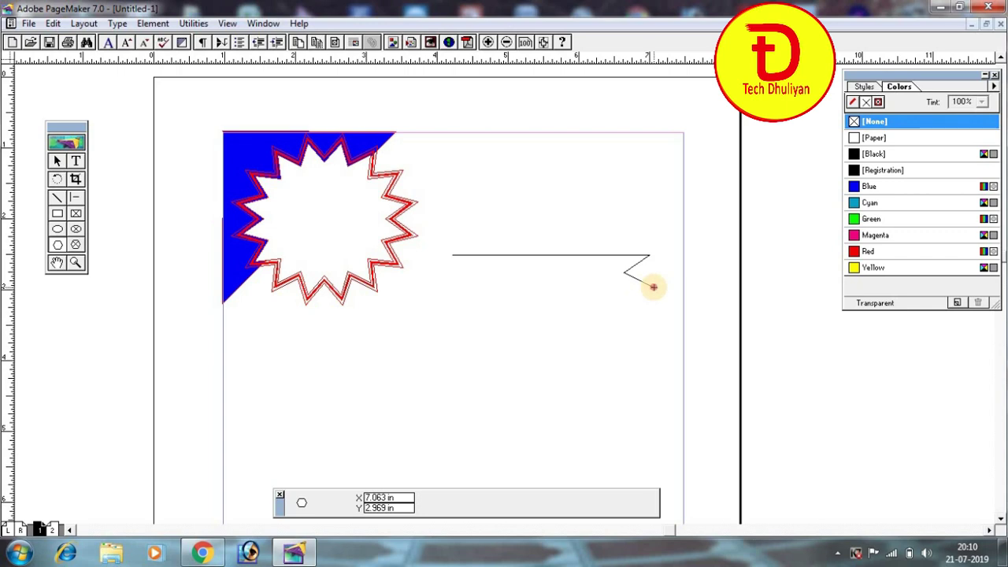
{"action": "left_click", "coordinate": [653, 286]}
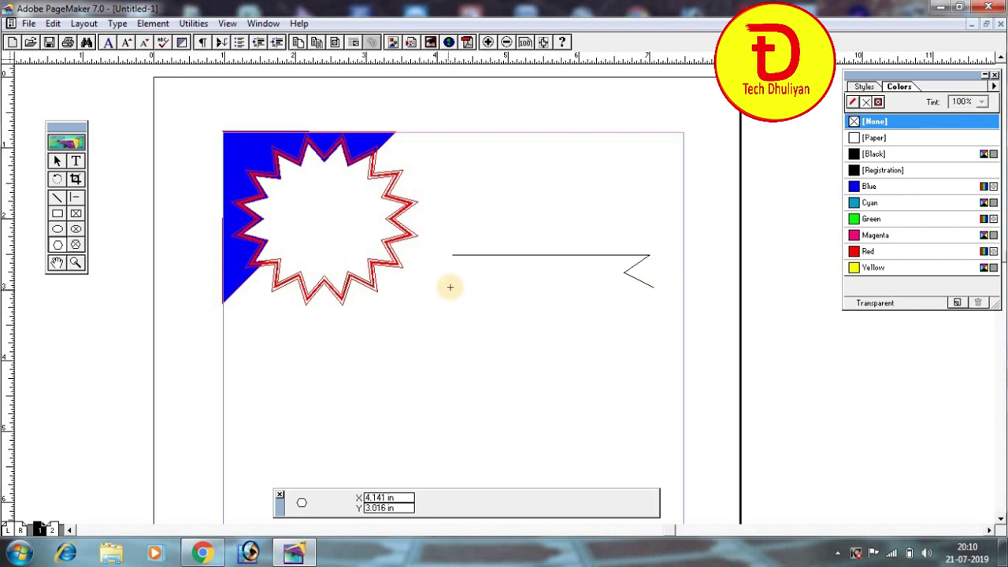
{"action": "left_click", "coordinate": [450, 287]}
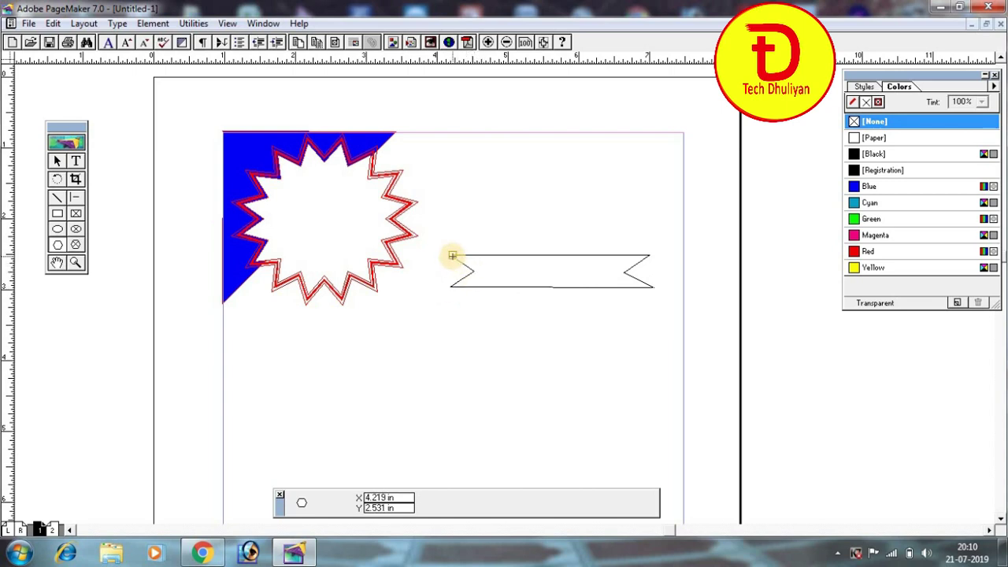
{"action": "left_click", "coordinate": [452, 255]}
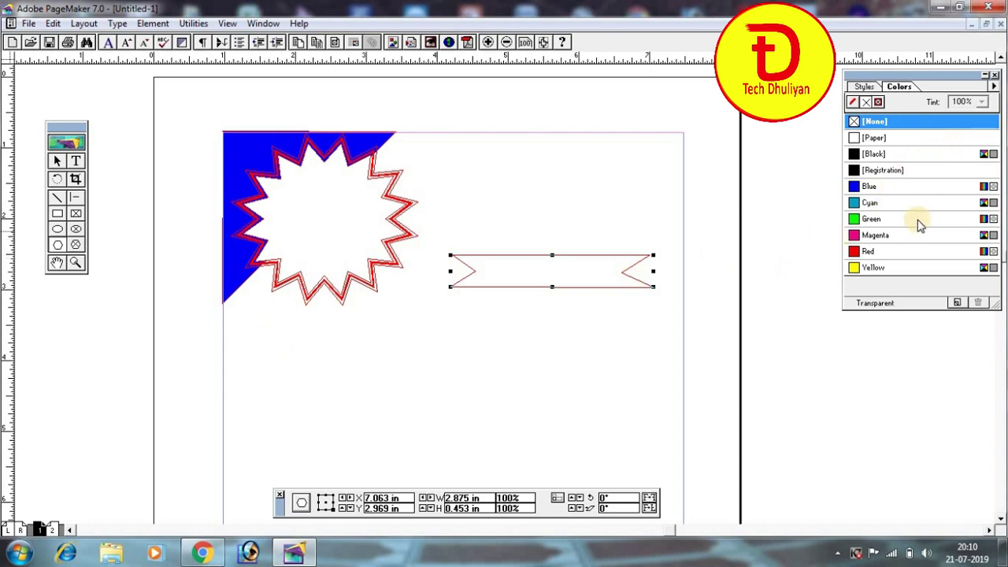
Step: Fill the banner red and centre a 1.703 x 0.484 in paper-white rectangle across its middle
{"action": "double_click", "coordinate": [860, 256]}
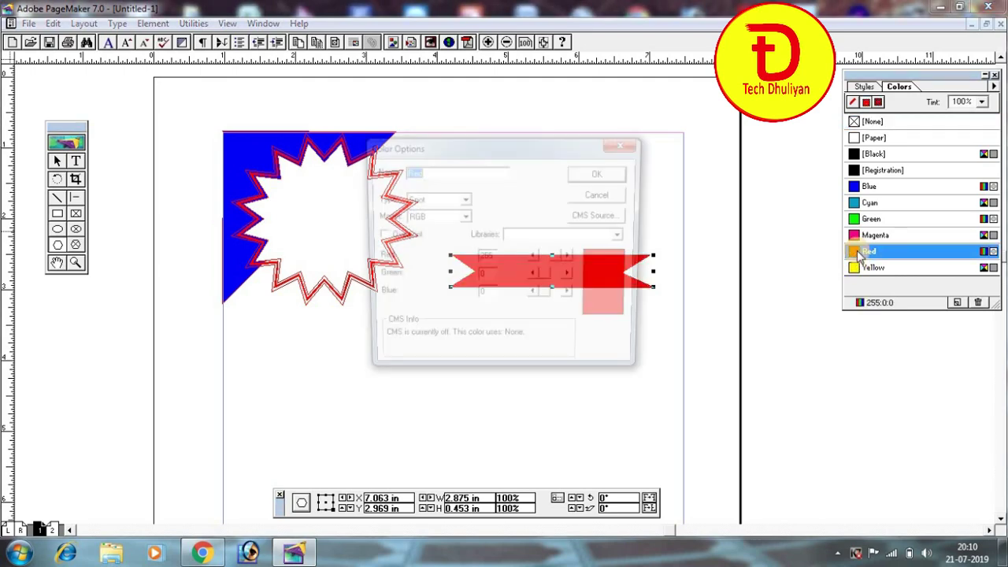
{"action": "left_click", "coordinate": [622, 142]}
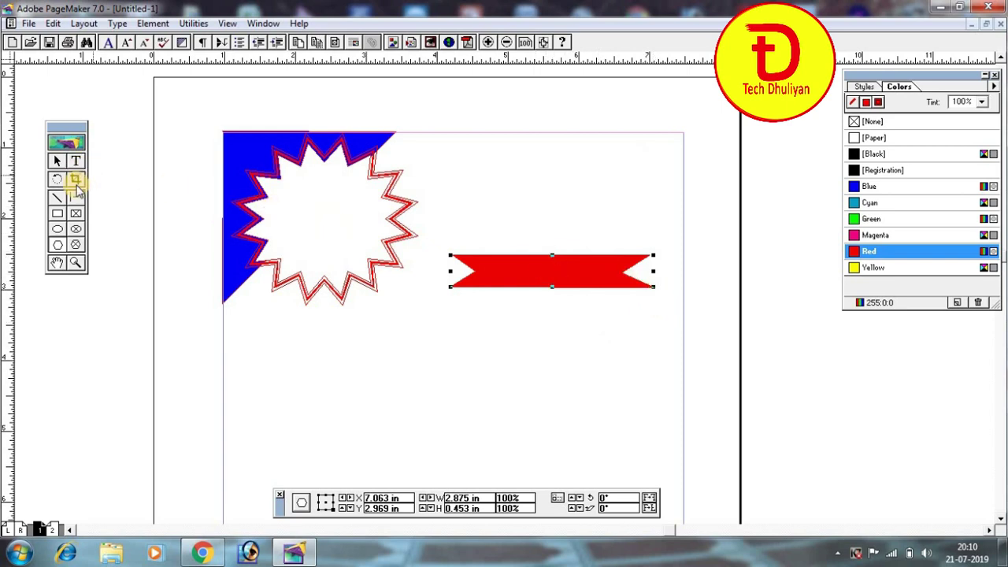
{"action": "left_click", "coordinate": [56, 216]}
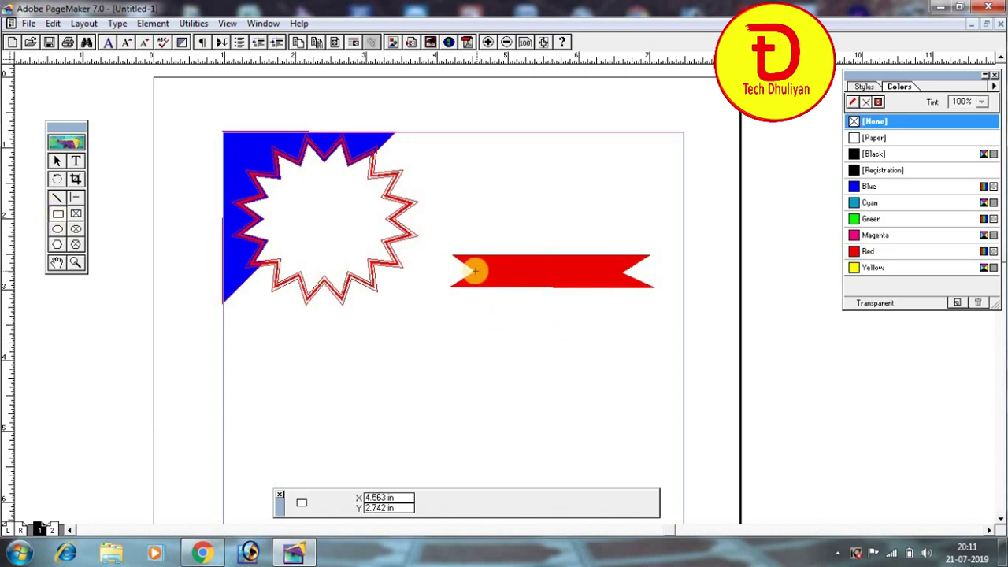
{"action": "left_click_drag", "start_coordinate": [493, 270], "coordinate": [613, 302]}
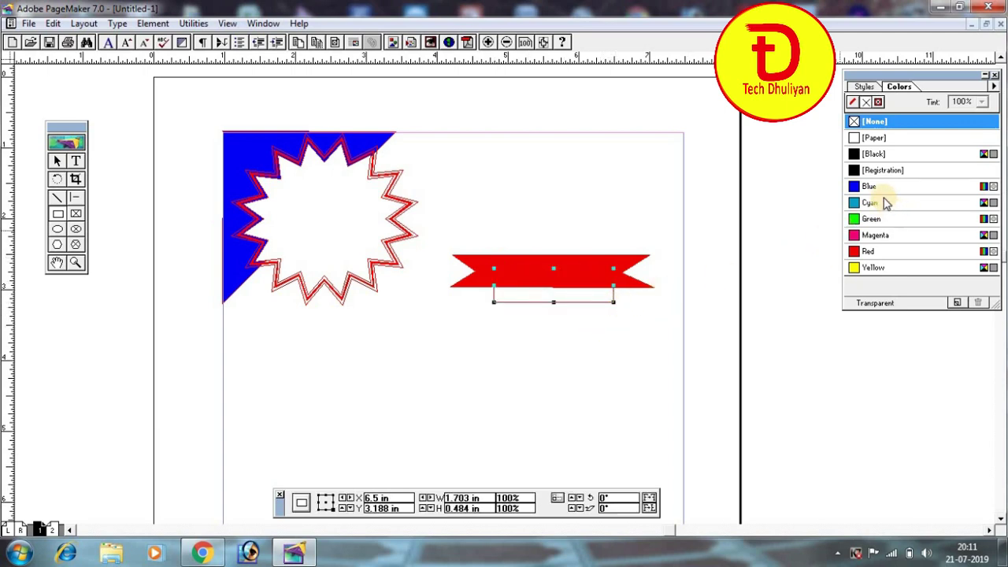
{"action": "left_click", "coordinate": [866, 138]}
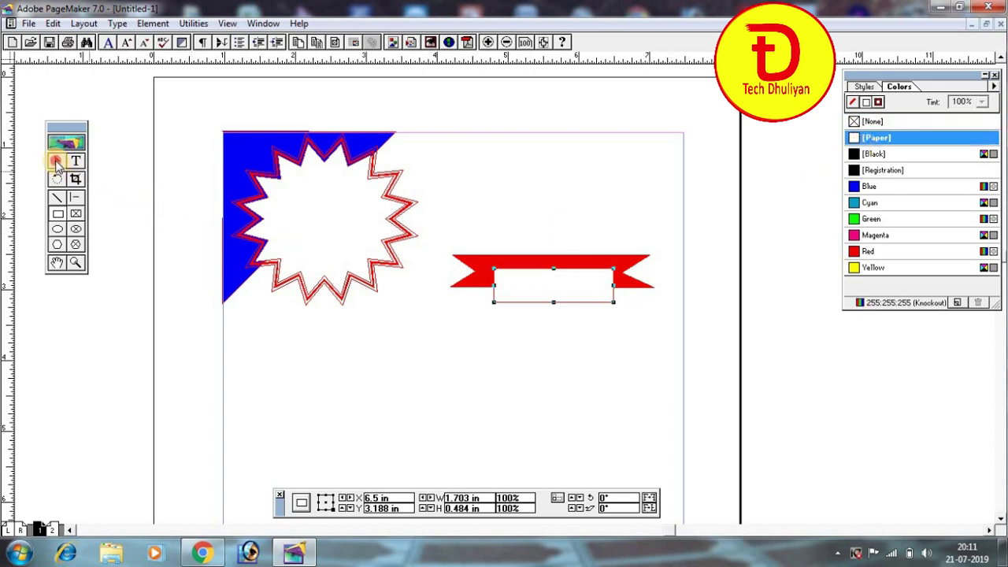
{"action": "left_click_drag", "start_coordinate": [540, 286], "coordinate": [537, 290]}
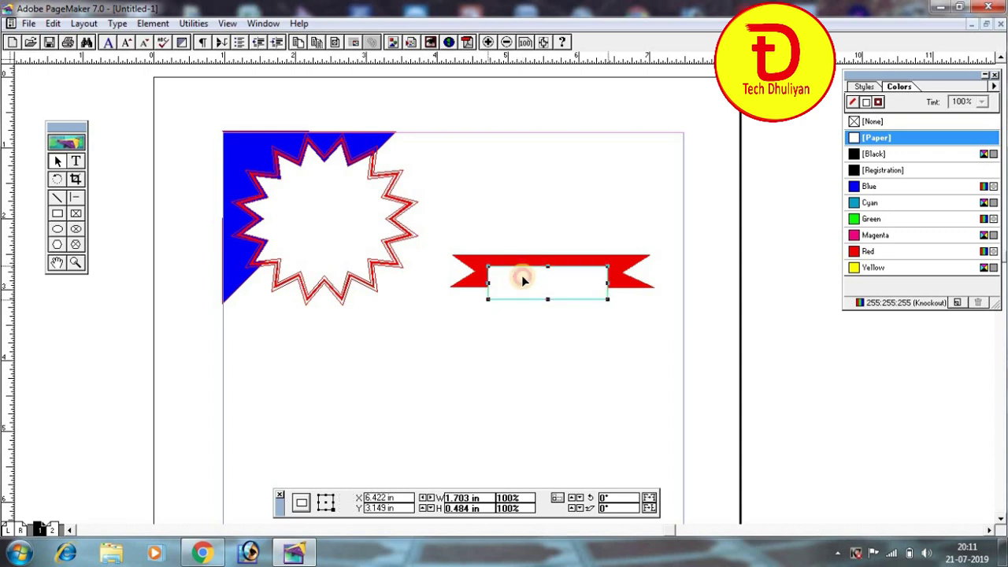
{"action": "left_click", "coordinate": [502, 340]}
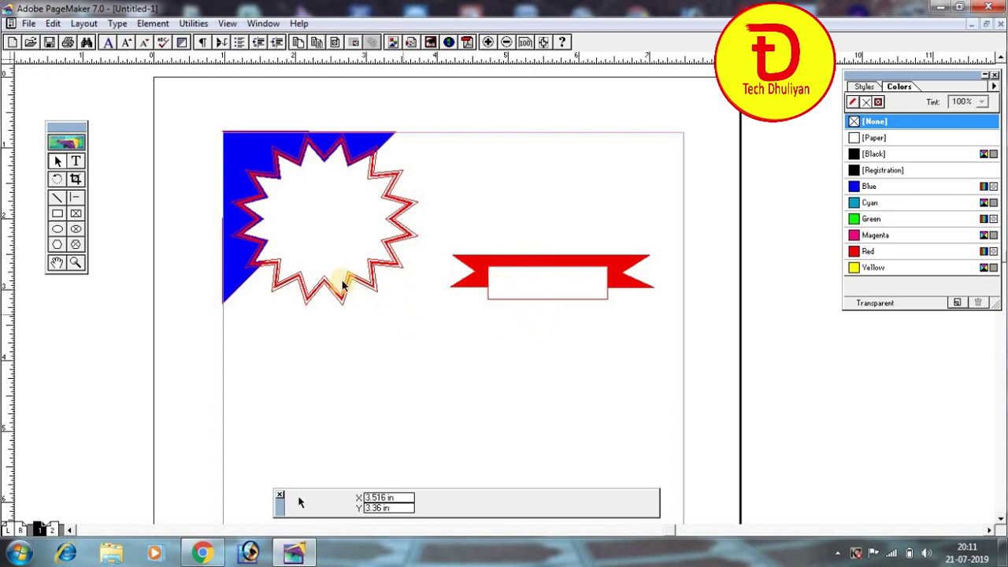
Step: Draw a thin paper-white rectangle along the banner's top edge
{"action": "left_click", "coordinate": [58, 214]}
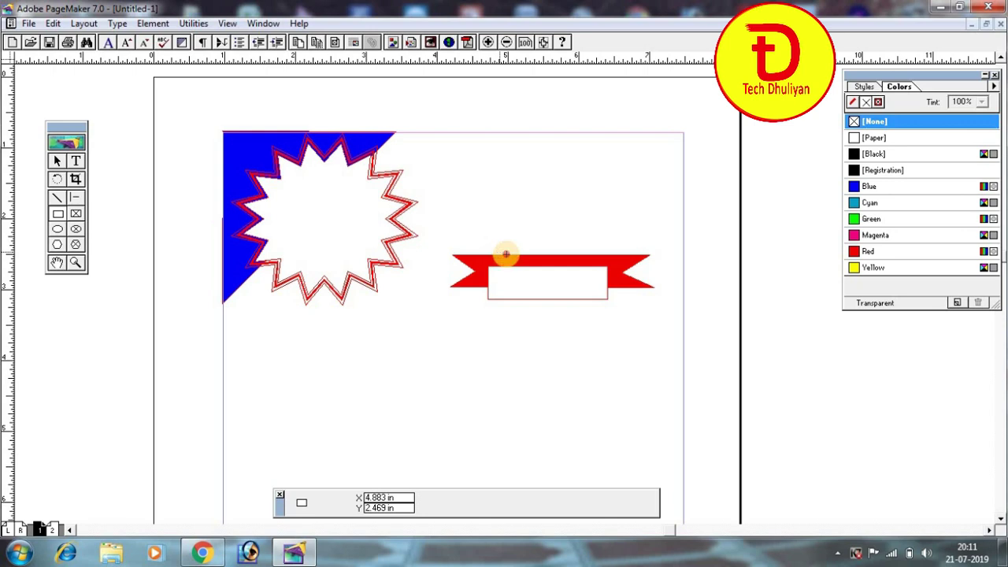
{"action": "left_click_drag", "start_coordinate": [499, 252], "coordinate": [597, 267]}
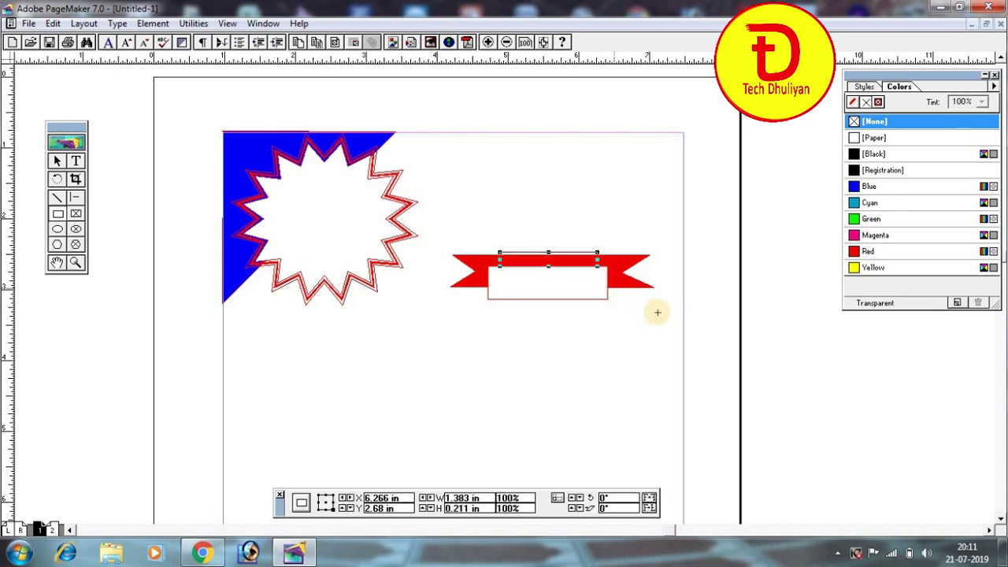
{"action": "left_click", "coordinate": [877, 139]}
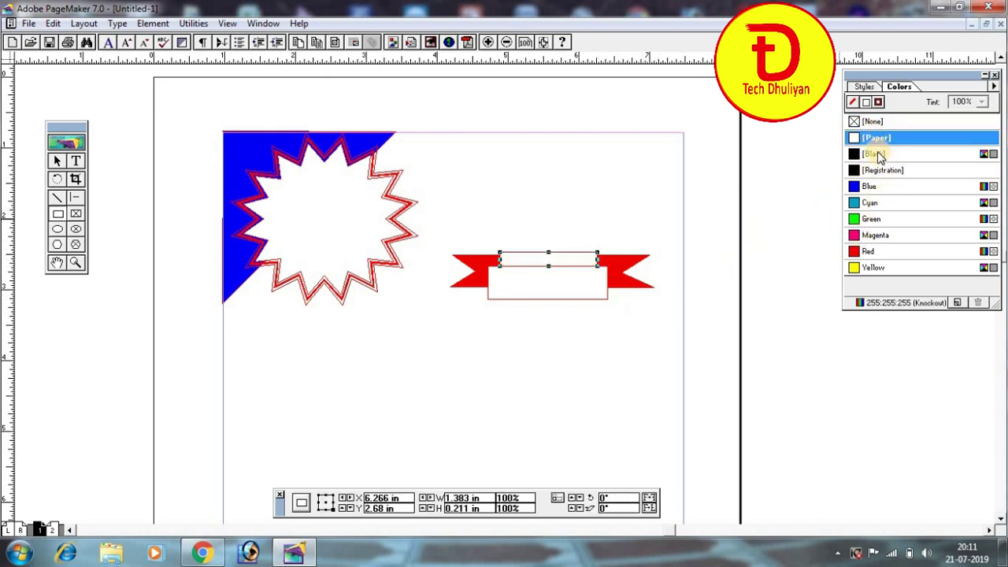
{"action": "left_click", "coordinate": [853, 101]}
{"action": "left_click", "coordinate": [867, 139]}
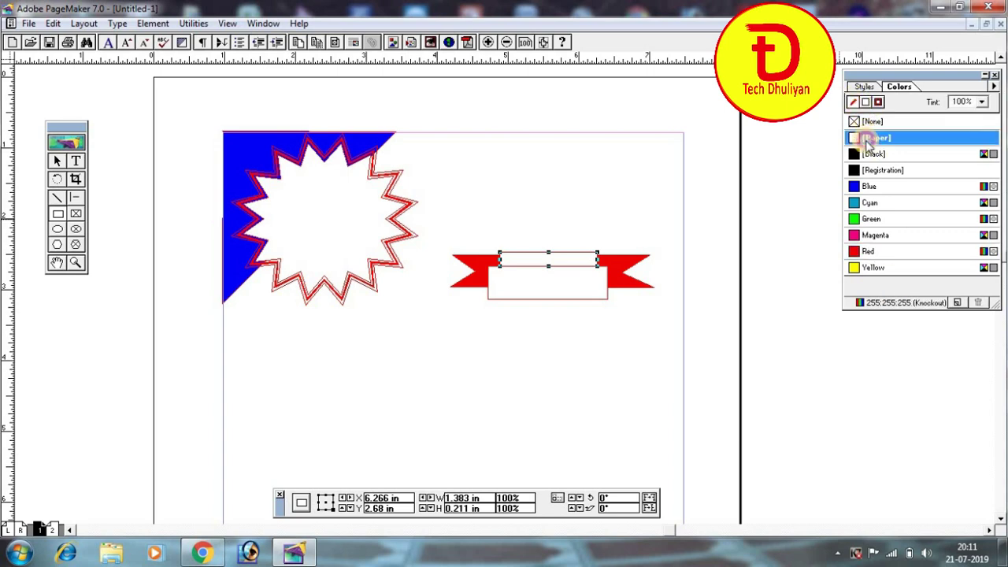
{"action": "left_click", "coordinate": [673, 364]}
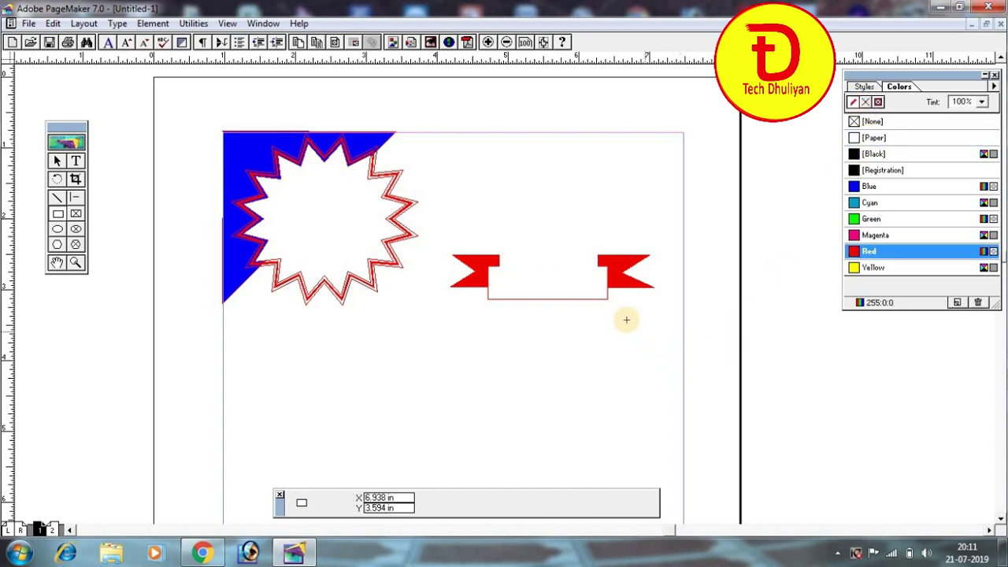
Step: Bring the white banner rectangle to the front and give it a black outline
{"action": "left_click", "coordinate": [56, 161]}
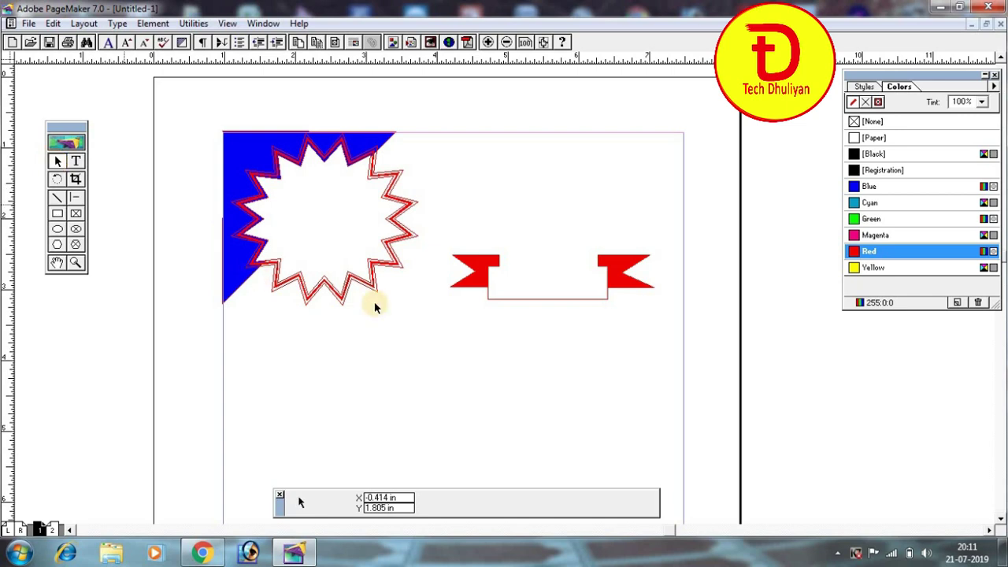
{"action": "left_click", "coordinate": [529, 293]}
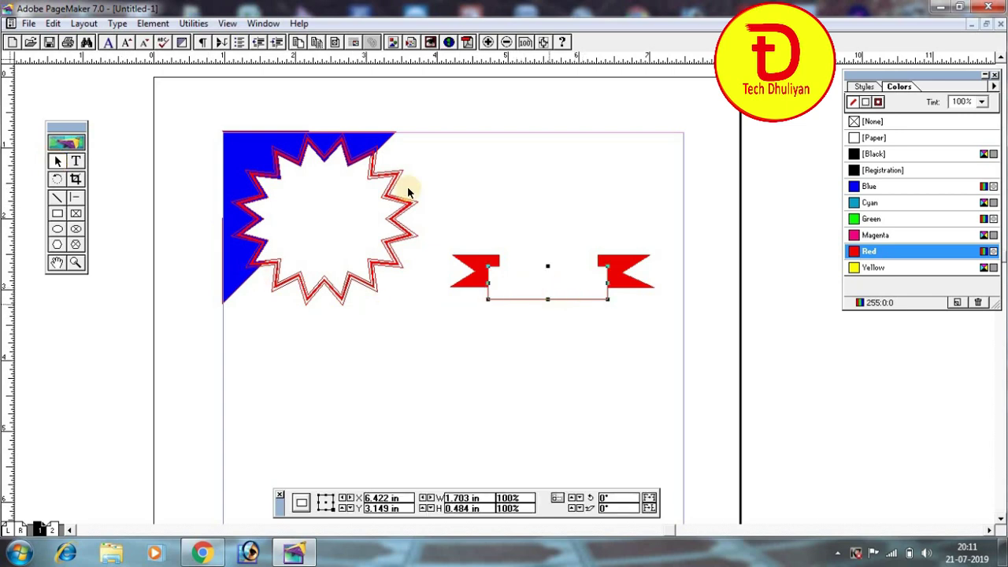
{"action": "left_click", "coordinate": [154, 23]}
{"action": "mouse_move", "coordinate": [173, 118]}
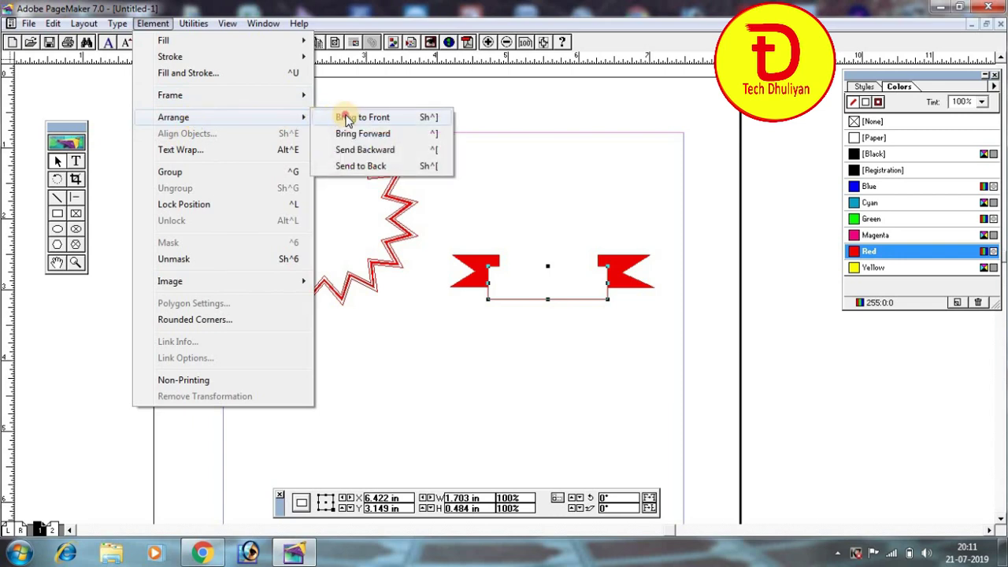
{"action": "left_click", "coordinate": [347, 117]}
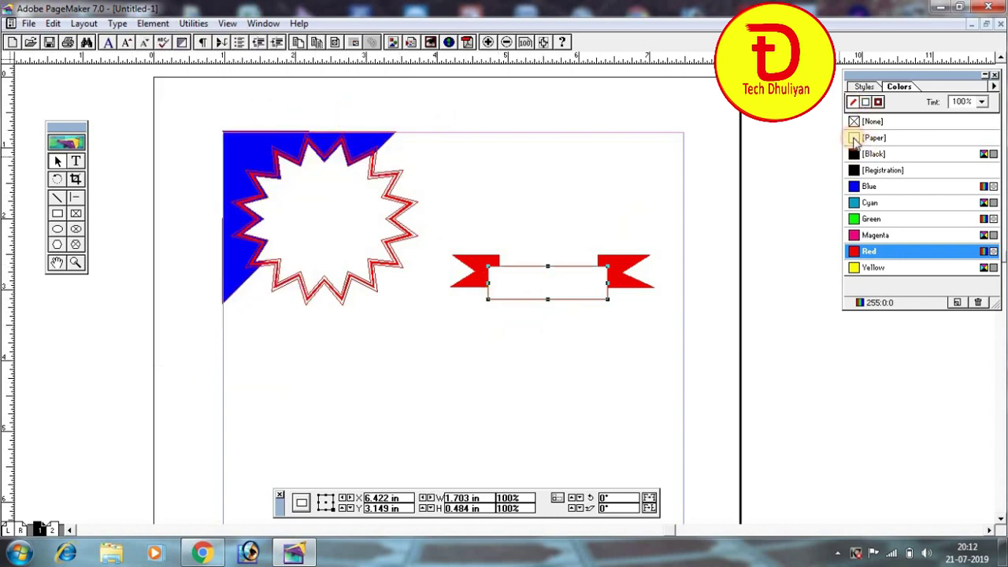
{"action": "left_click", "coordinate": [872, 154]}
Step: Give the red flag shape a black outline
{"action": "left_click", "coordinate": [632, 269]}
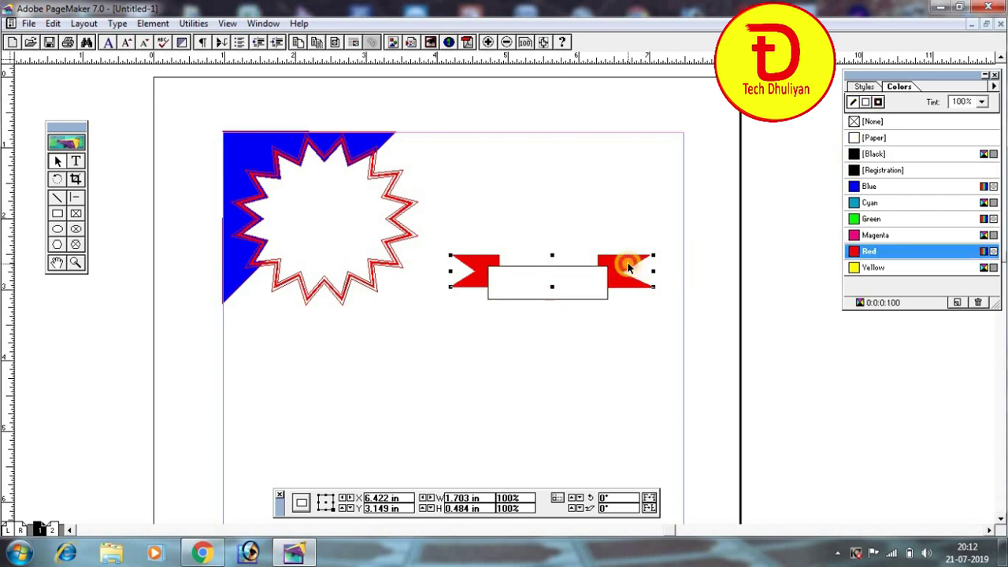
{"action": "left_click", "coordinate": [855, 139]}
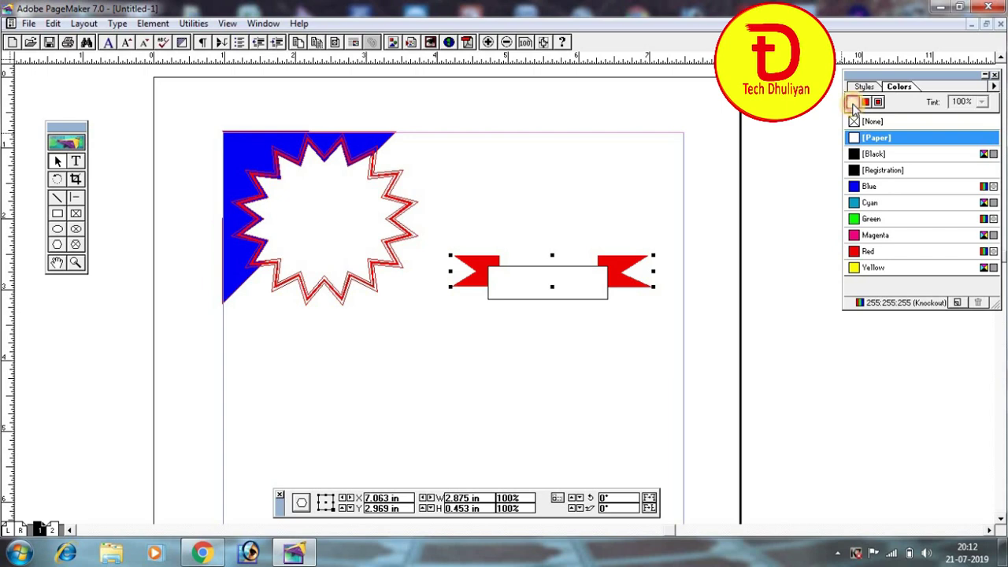
{"action": "left_click", "coordinate": [628, 268]}
{"action": "left_click", "coordinate": [856, 155]}
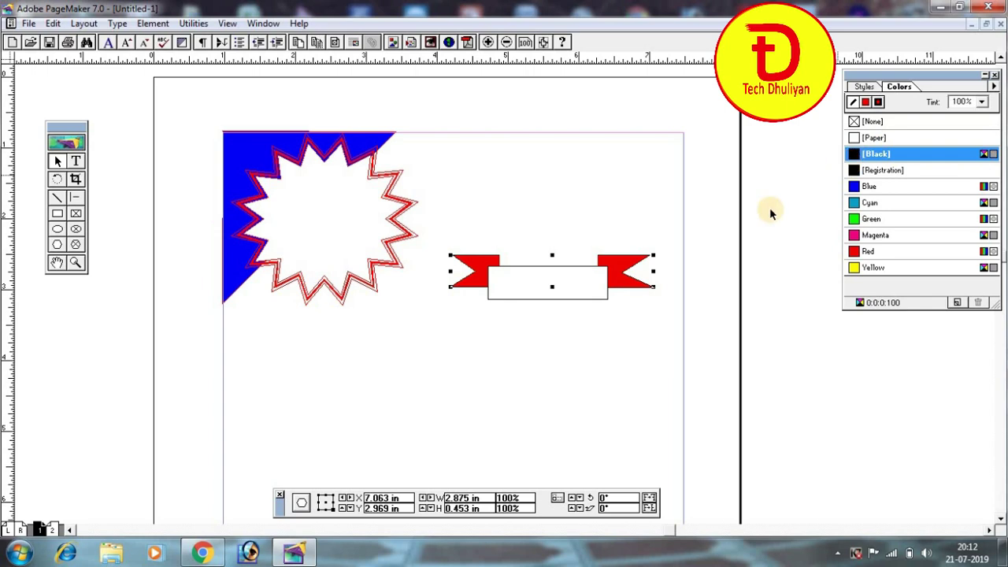
{"action": "left_click", "coordinate": [617, 340]}
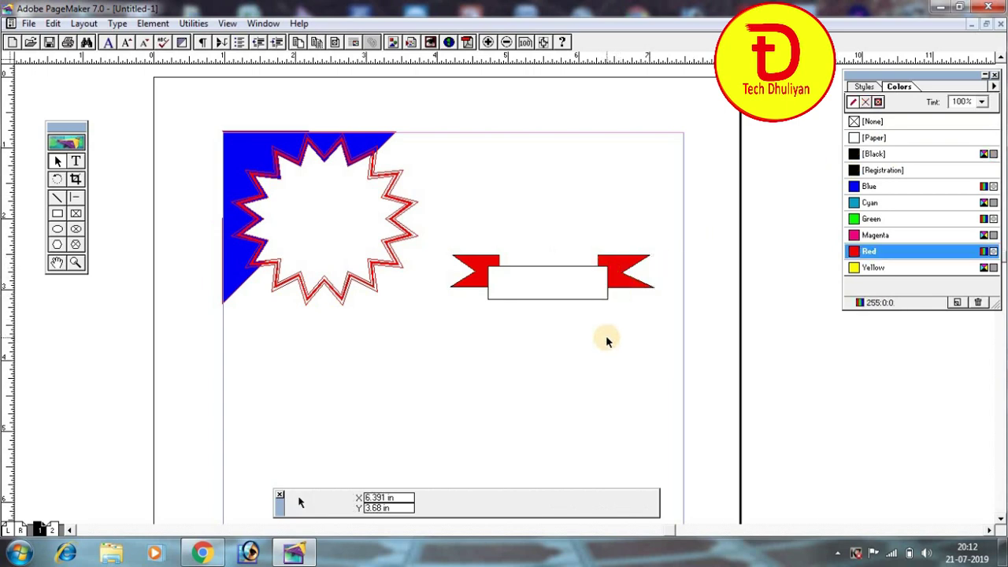
Step: Zoom in and pan so the red banner fills the view
{"action": "left_click", "coordinate": [76, 262]}
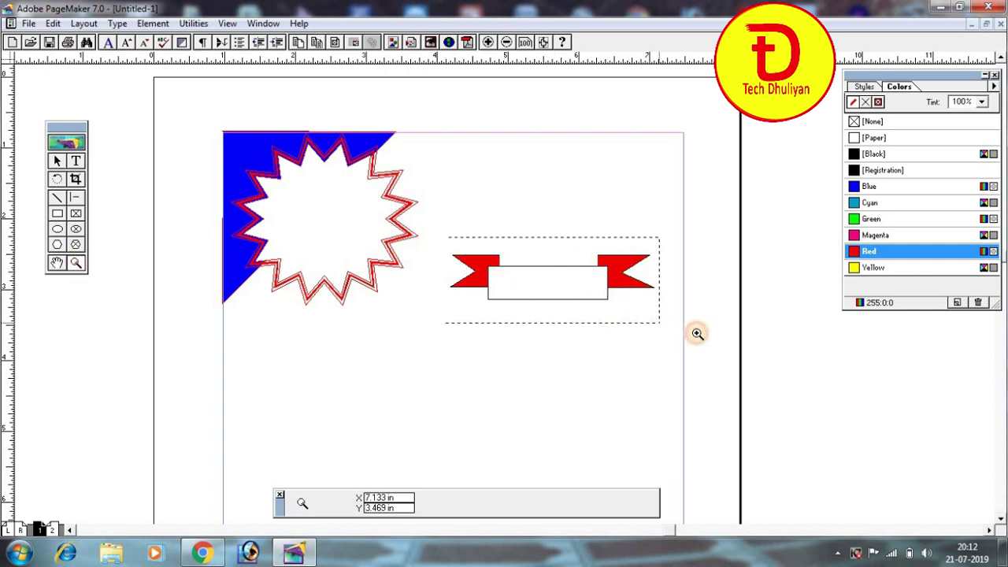
{"action": "left_click_drag", "start_coordinate": [446, 239], "coordinate": [693, 333]}
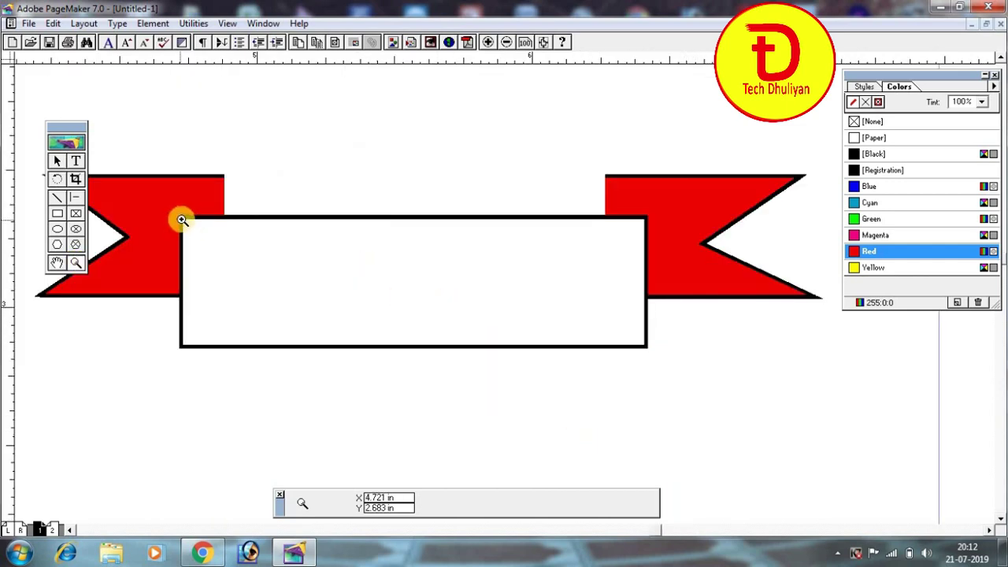
{"action": "left_click", "coordinate": [75, 262]}
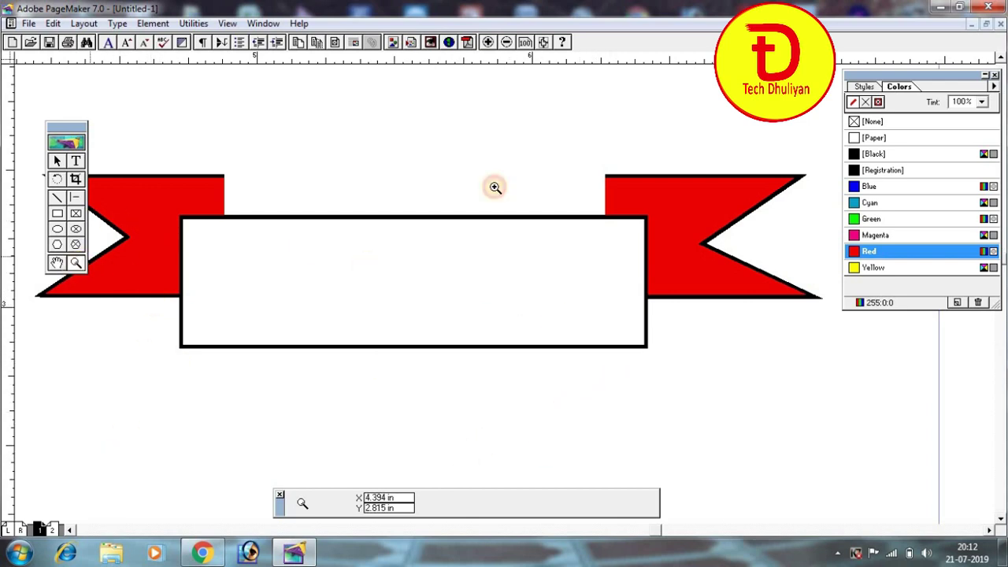
{"action": "mouse_move", "coordinate": [511, 167]}
{"action": "left_mouse_down"}
{"action": "mouse_move", "coordinate": [535, 239]}
{"action": "mouse_move", "coordinate": [513, 160]}
{"action": "left_mouse_up"}
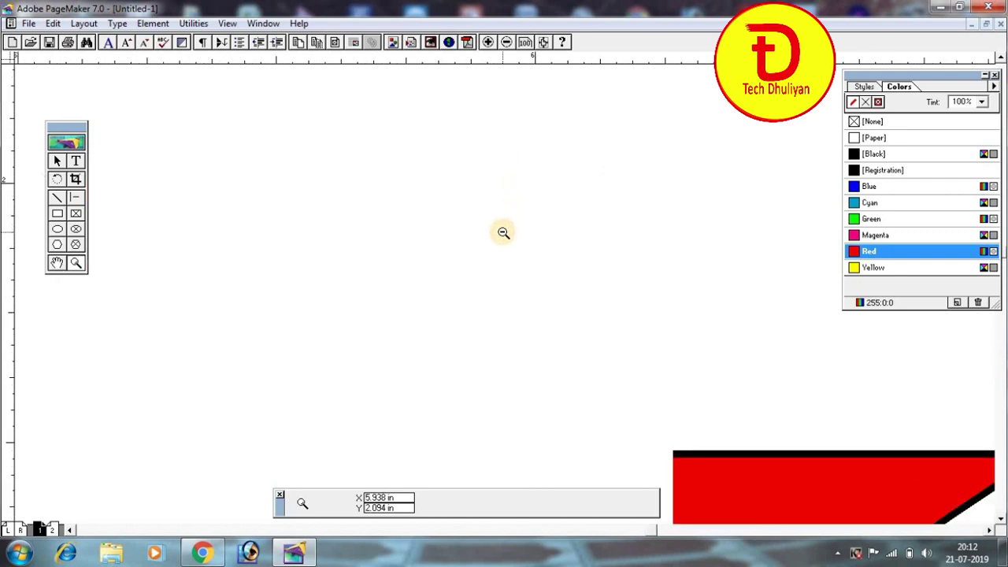
{"action": "right_click", "coordinate": [294, 216]}
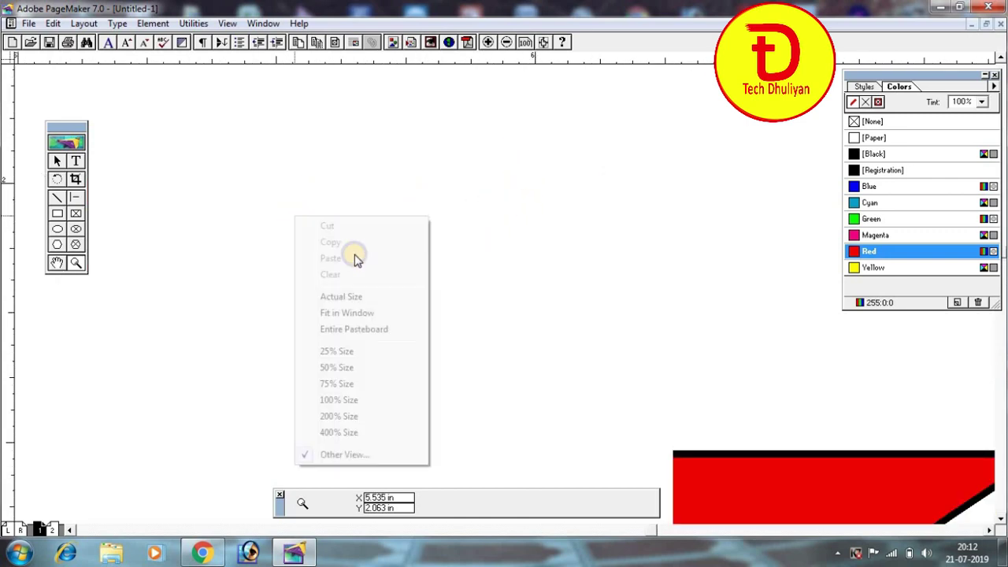
{"action": "left_click", "coordinate": [365, 303]}
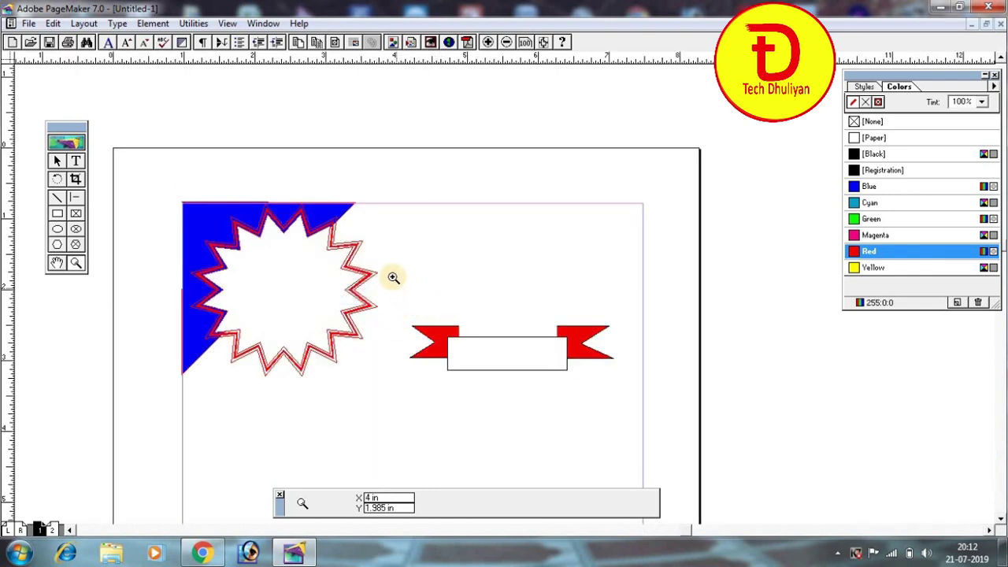
{"action": "left_click_drag", "start_coordinate": [394, 277], "coordinate": [626, 438]}
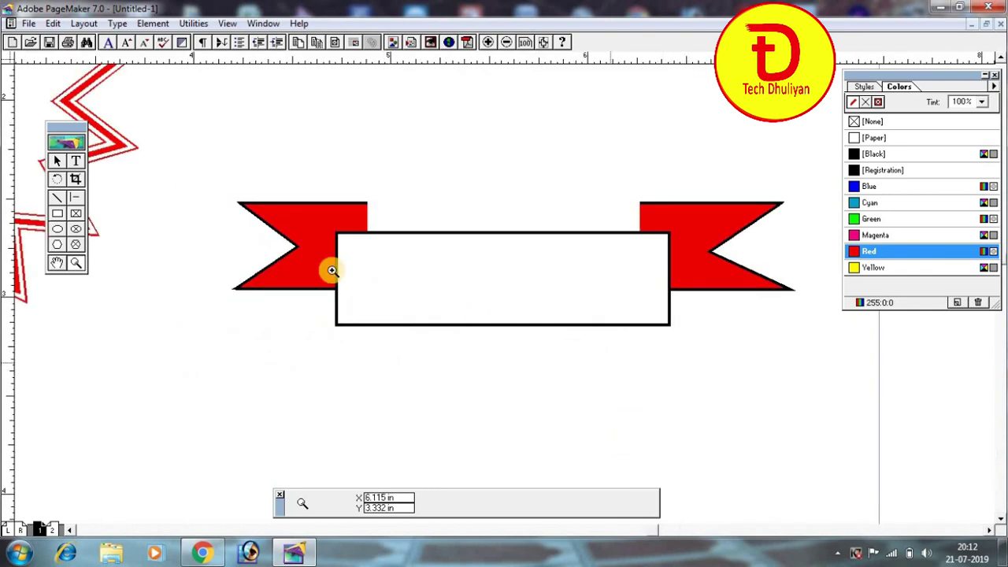
{"action": "left_click", "coordinate": [56, 263]}
{"action": "left_click_drag", "start_coordinate": [495, 229], "coordinate": [447, 278]}
Step: Draw a black diagonal fold line at the left flag's inner corner
{"action": "left_click", "coordinate": [66, 209]}
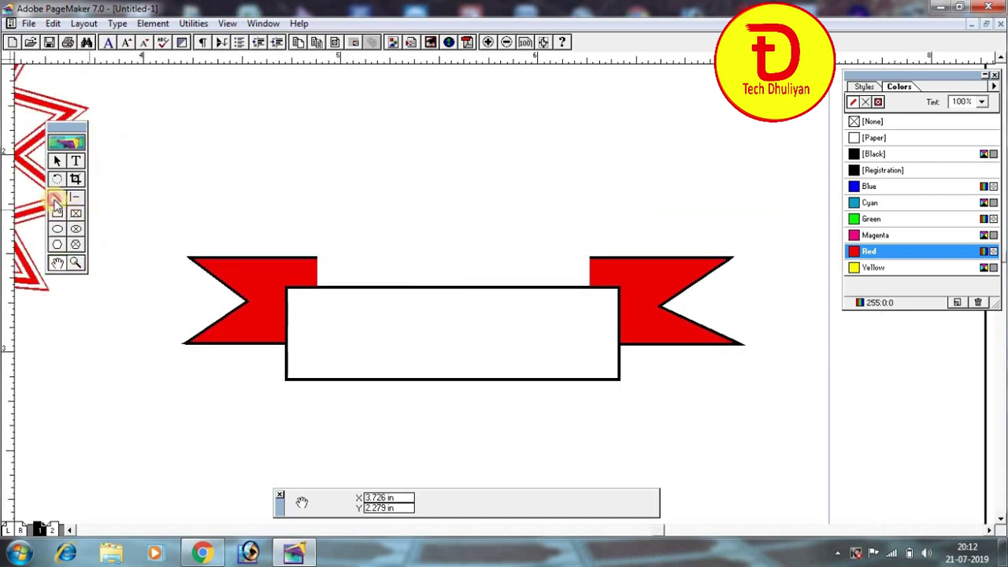
{"action": "left_click_drag", "start_coordinate": [277, 286], "coordinate": [289, 287]}
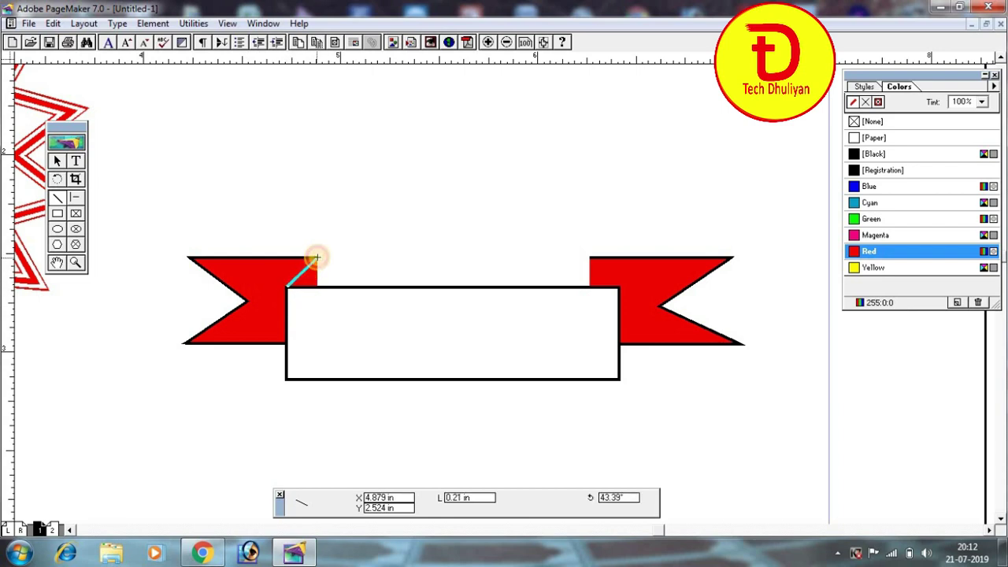
{"action": "left_click_drag", "start_coordinate": [286, 287], "coordinate": [317, 257]}
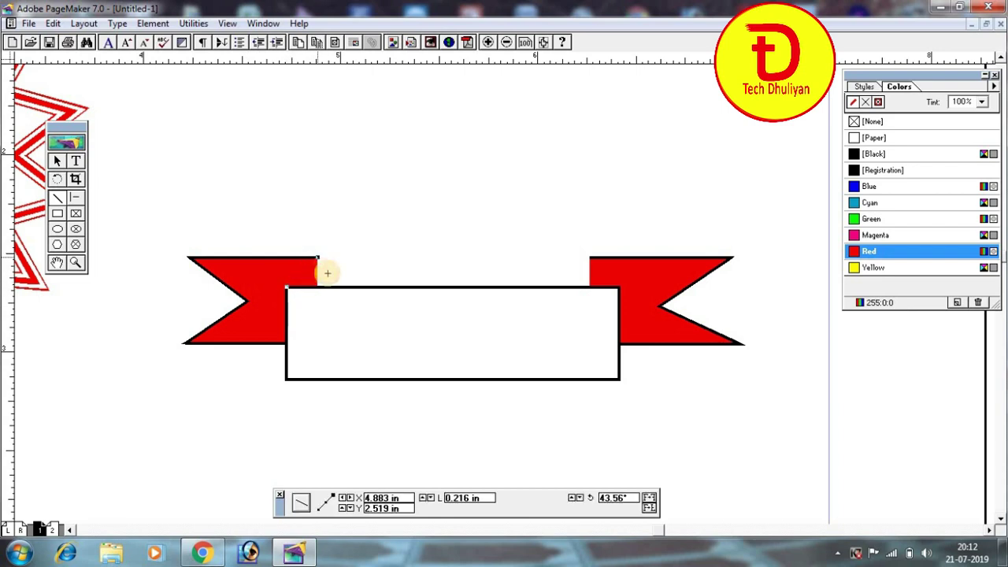
{"action": "left_click", "coordinate": [861, 157]}
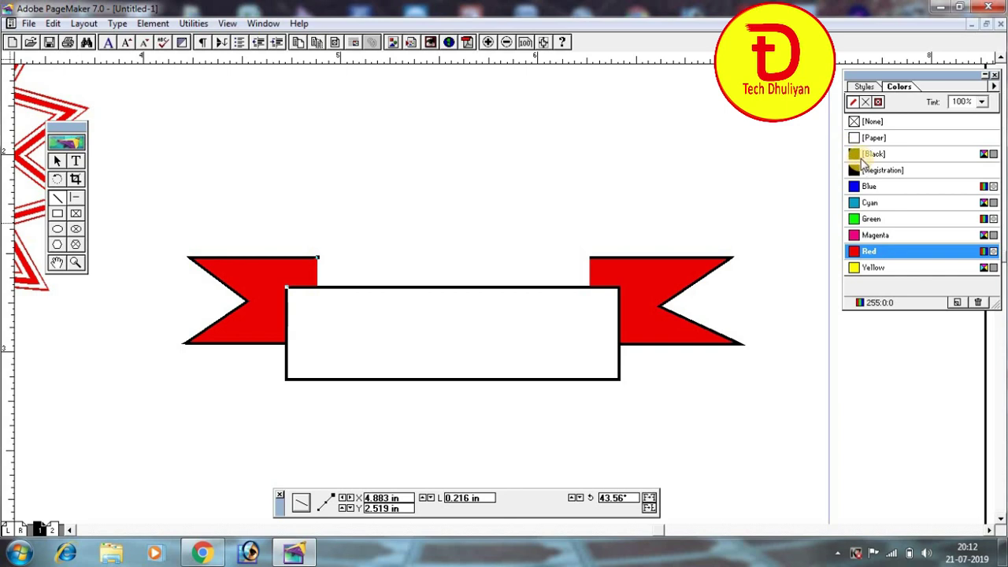
Step: Draw a diagonal fold line at the right flag's corner and make it black
{"action": "left_click_drag", "start_coordinate": [619, 289], "coordinate": [591, 257]}
{"action": "left_click", "coordinate": [779, 215]}
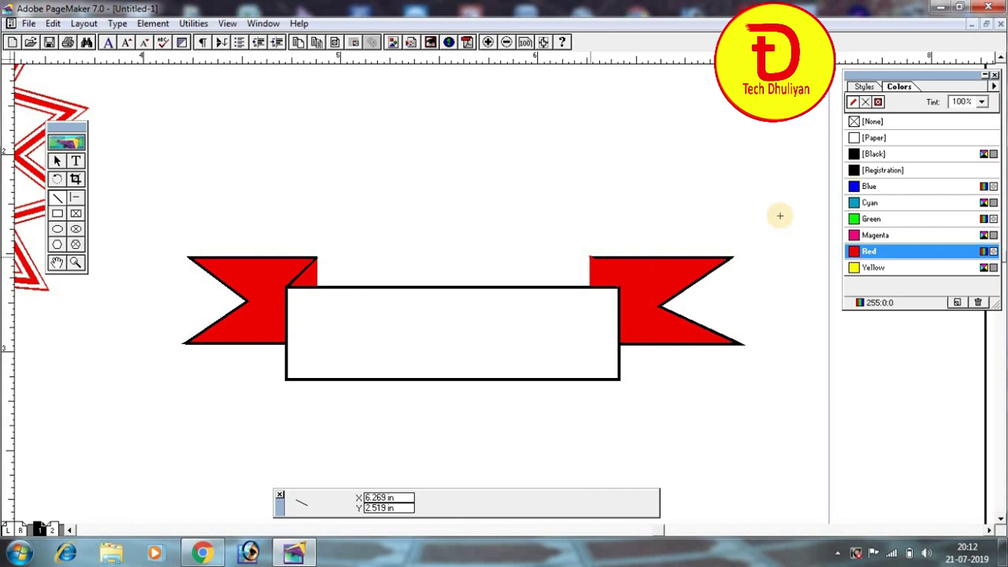
{"action": "left_click", "coordinate": [862, 153]}
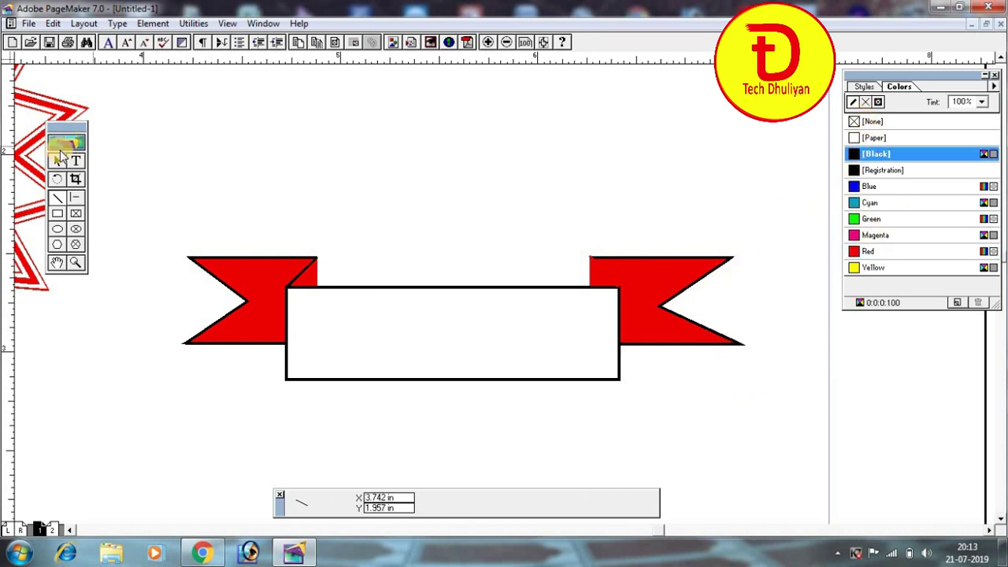
{"action": "left_click", "coordinate": [57, 161]}
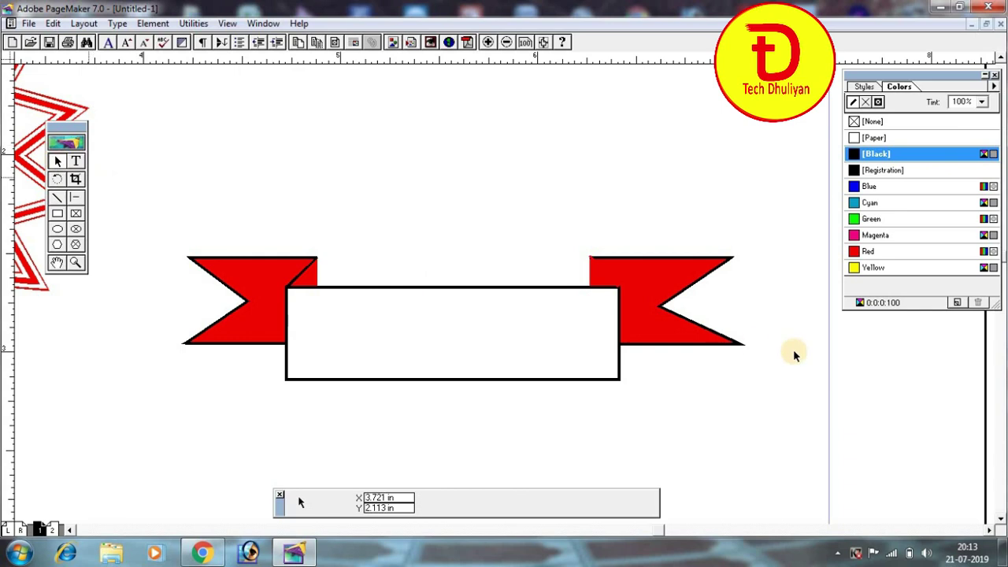
{"action": "left_click", "coordinate": [606, 277]}
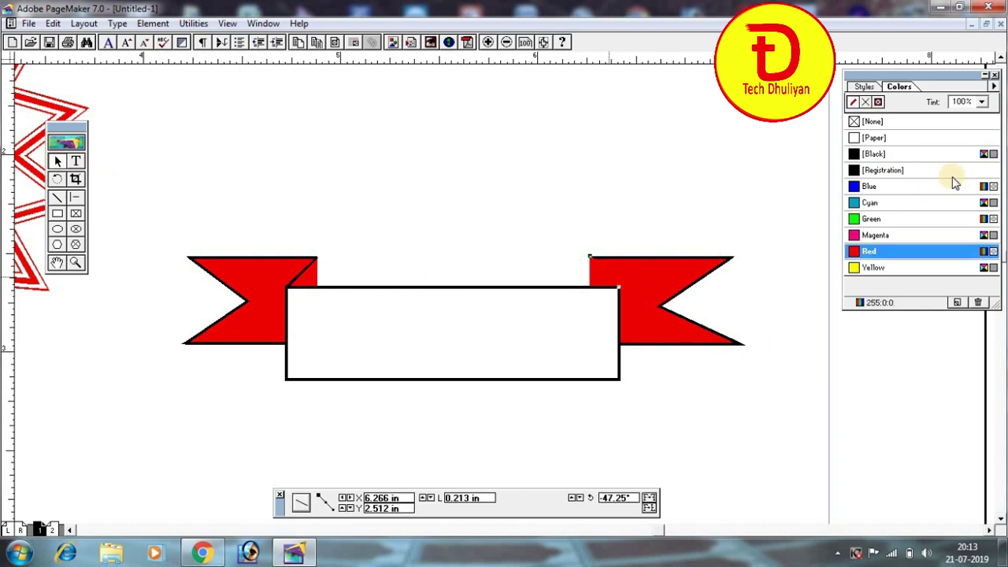
{"action": "left_click", "coordinate": [858, 155]}
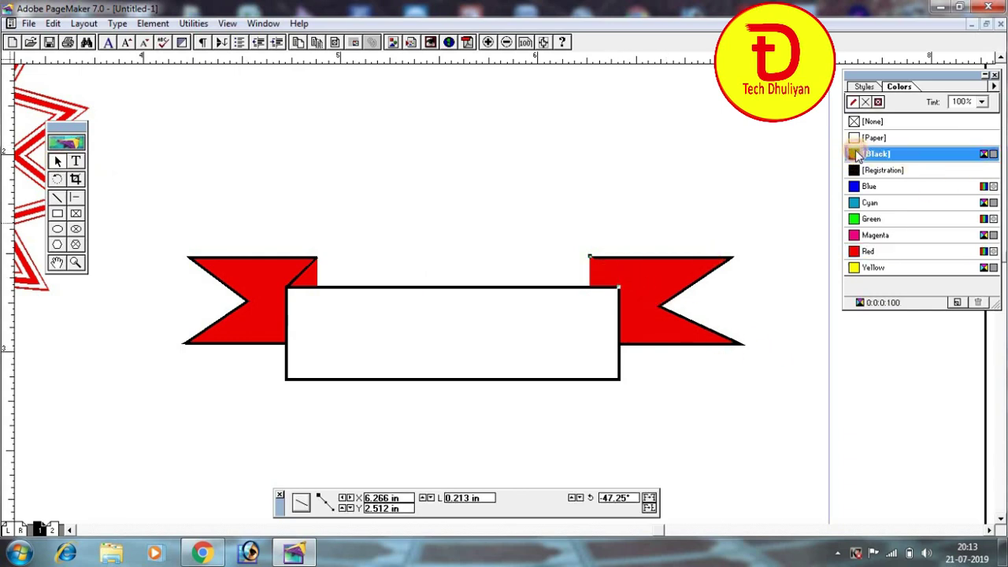
{"action": "left_click", "coordinate": [684, 405]}
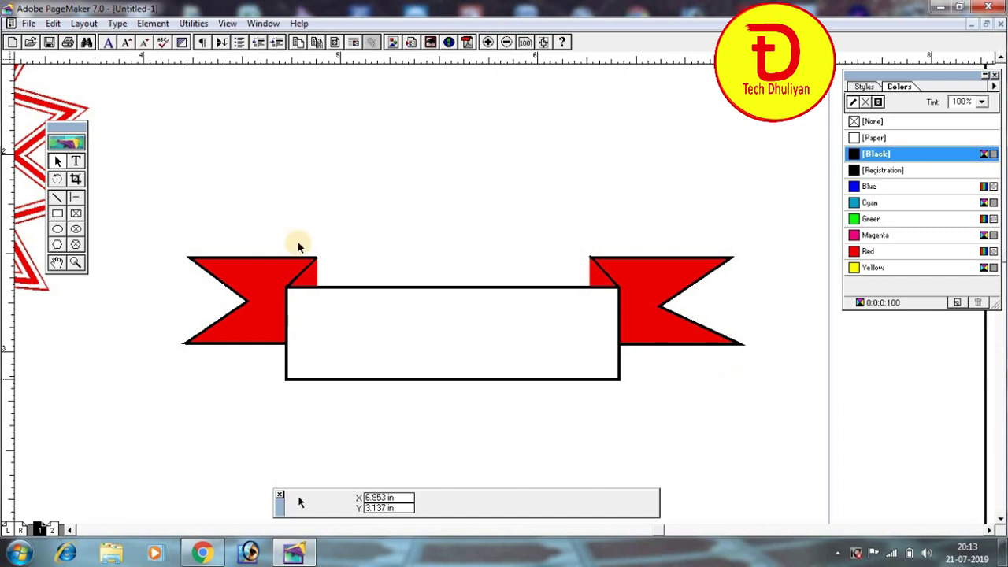
Step: Move the white rectangle between the red ribbon tails, then marquee-select all ribbon pieces
{"action": "right_click", "coordinate": [367, 220]}
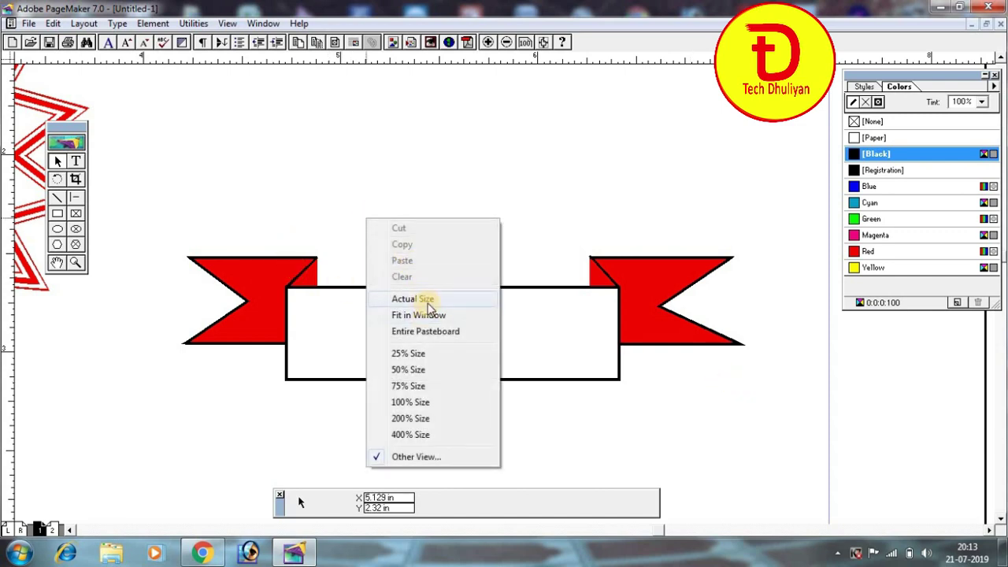
{"action": "left_click", "coordinate": [429, 301]}
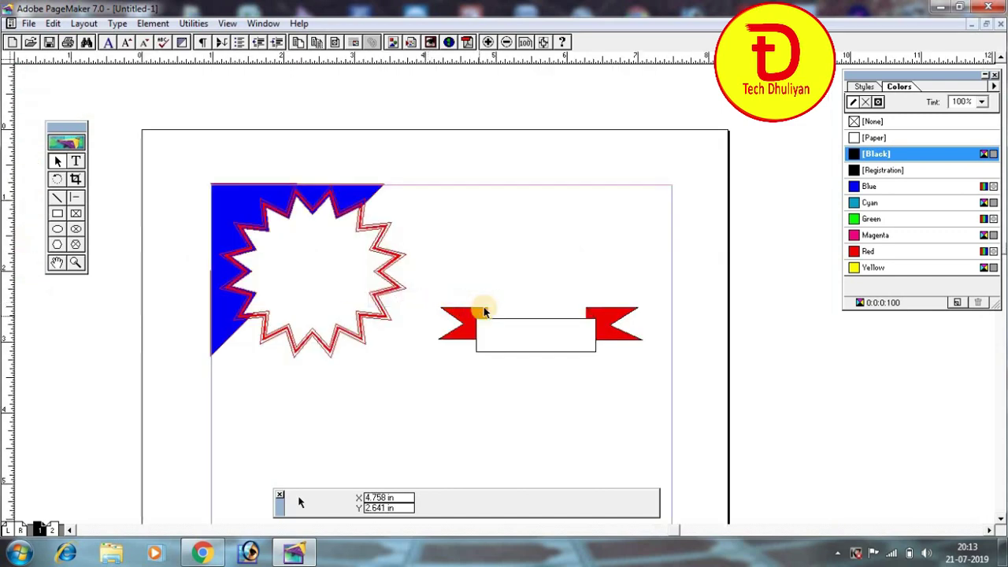
{"action": "left_click", "coordinate": [57, 262]}
{"action": "left_click_drag", "start_coordinate": [450, 379], "coordinate": [461, 359]}
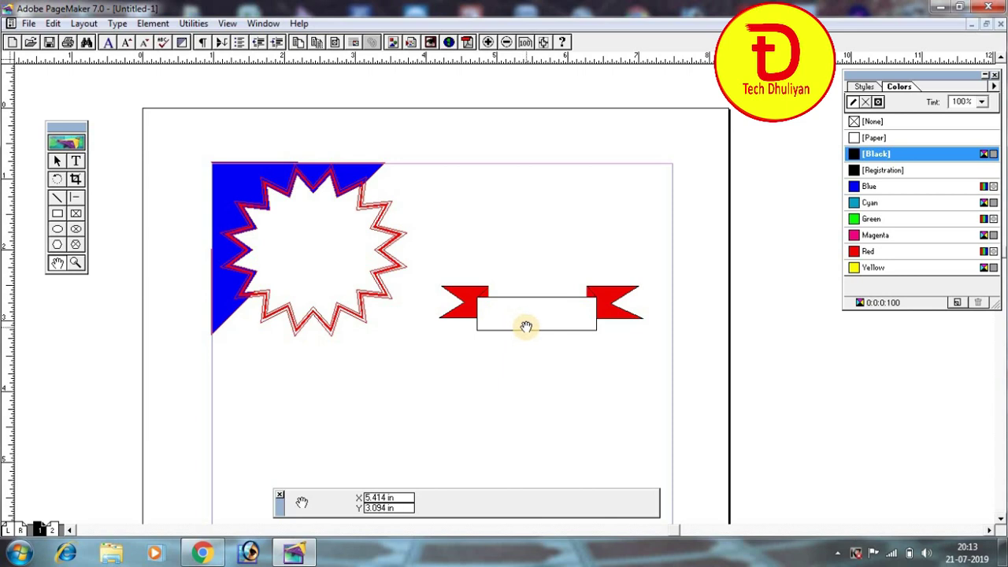
{"action": "left_click_drag", "start_coordinate": [540, 321], "coordinate": [499, 386]}
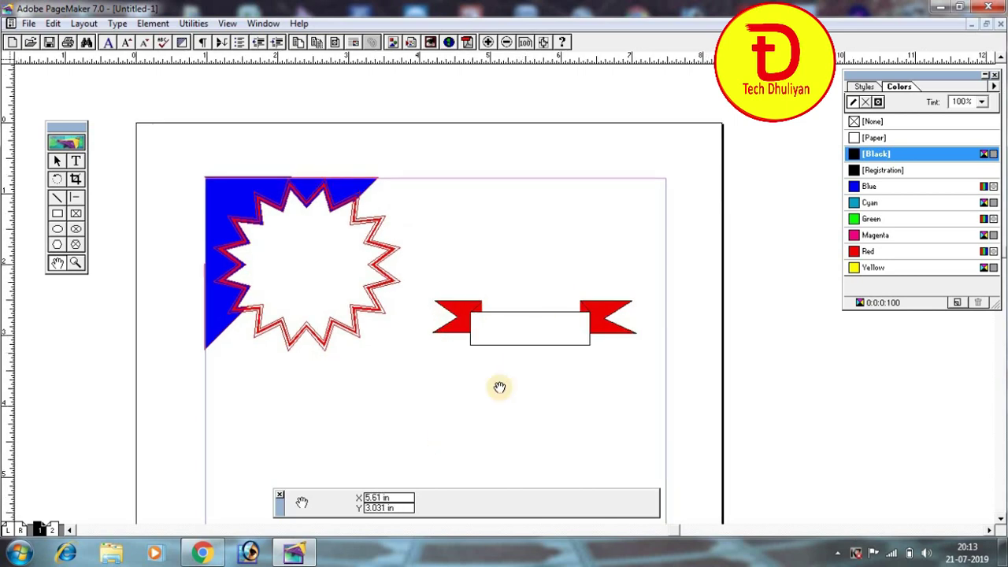
{"action": "mouse_move", "coordinate": [536, 331]}
{"action": "left_mouse_down"}
{"action": "mouse_move", "coordinate": [556, 264]}
{"action": "mouse_move", "coordinate": [542, 279]}
{"action": "left_mouse_up"}
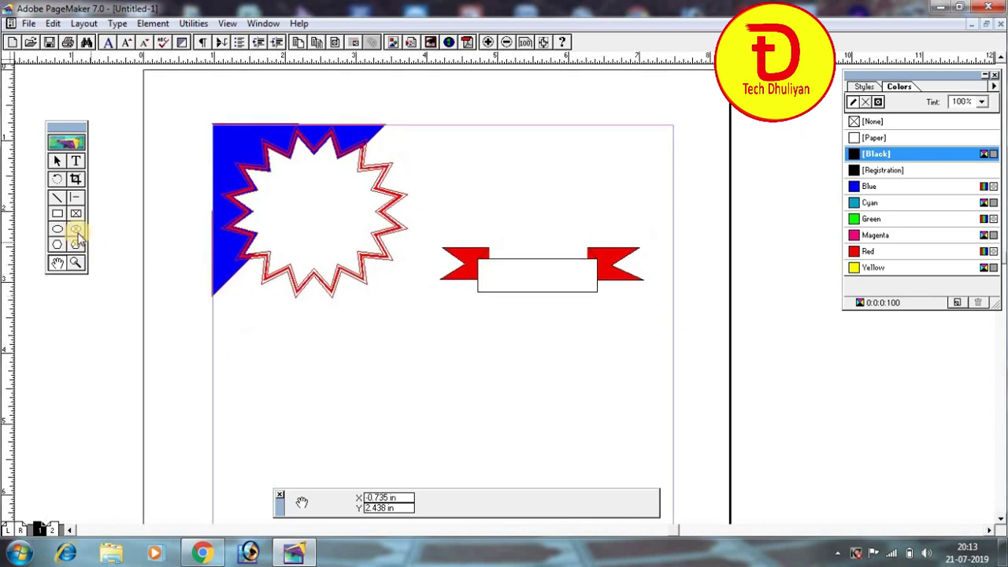
{"action": "left_click", "coordinate": [57, 160]}
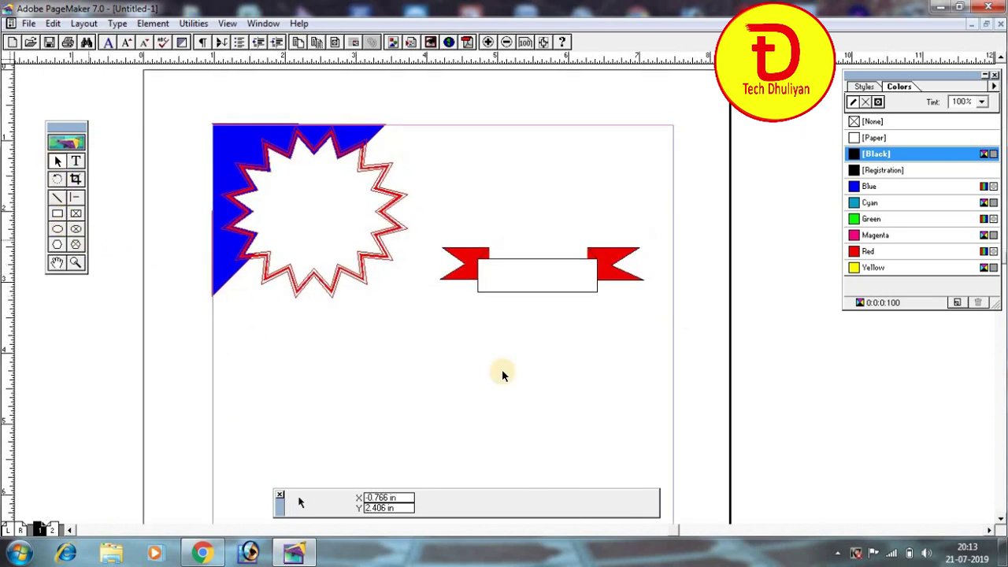
{"action": "mouse_move", "coordinate": [533, 273]}
{"action": "left_mouse_down"}
{"action": "mouse_move", "coordinate": [427, 363]}
{"action": "mouse_move", "coordinate": [546, 278]}
{"action": "left_mouse_up"}
{"action": "left_click", "coordinate": [532, 395]}
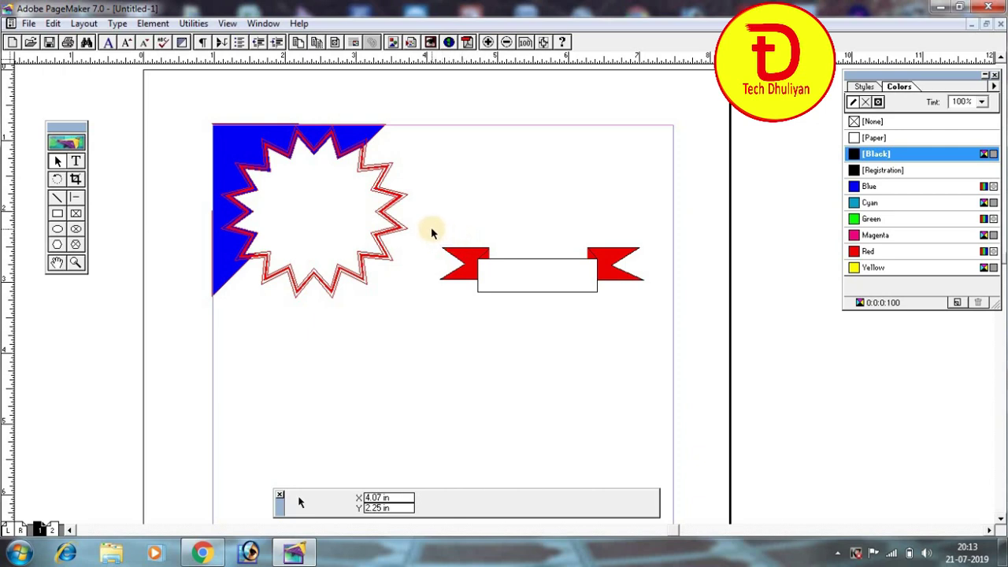
{"action": "left_click_drag", "start_coordinate": [431, 230], "coordinate": [648, 315]}
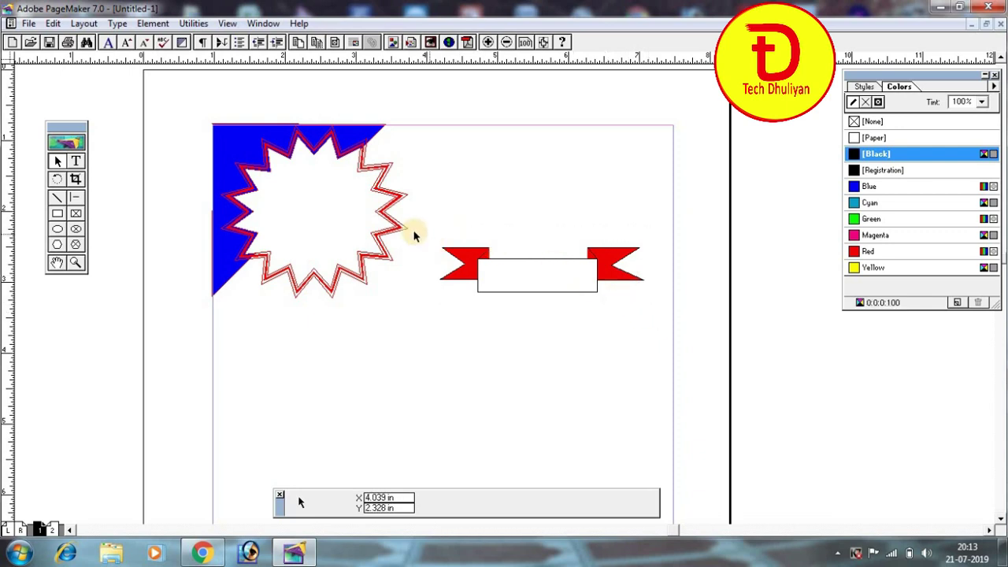
Step: Group the selected ribbon pieces into one object
{"action": "left_click_drag", "start_coordinate": [434, 228], "coordinate": [647, 317]}
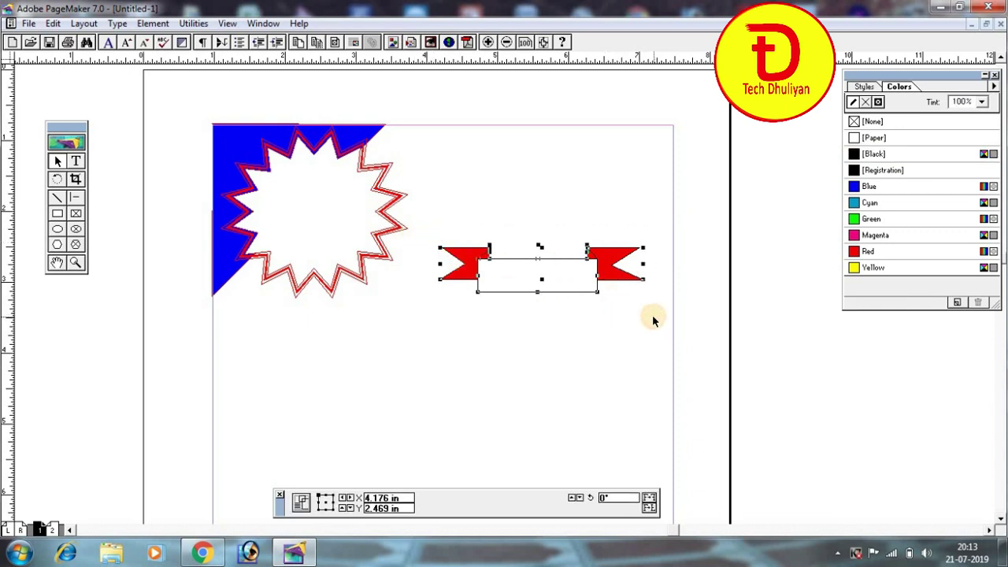
{"action": "left_click", "coordinate": [153, 23]}
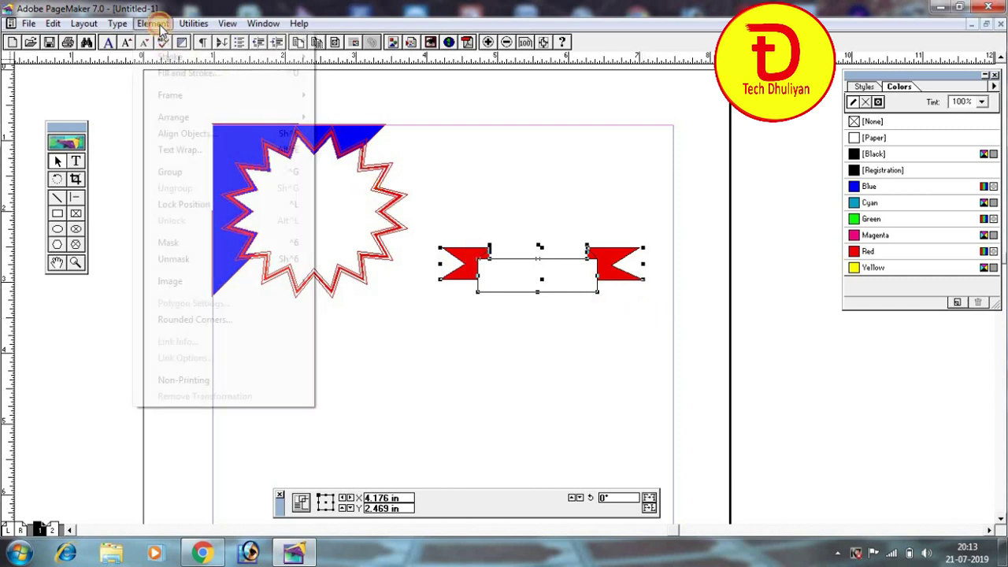
{"action": "left_click", "coordinate": [193, 172]}
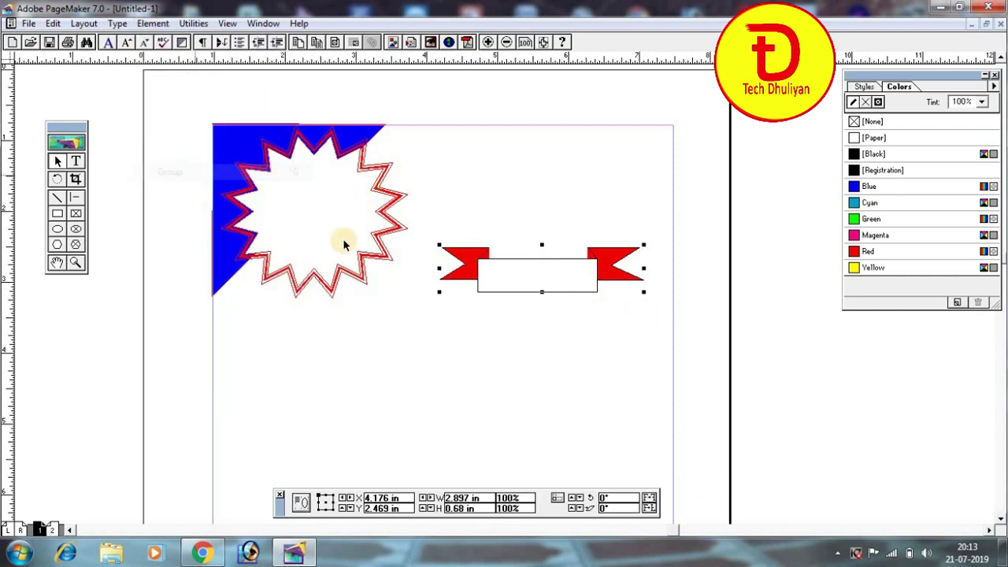
Step: Enlarge the ribbon group to about 5.035 x 1.18 in, centred below the starburst
{"action": "mouse_move", "coordinate": [492, 289]}
{"action": "left_mouse_down"}
{"action": "mouse_move", "coordinate": [508, 220]}
{"action": "mouse_move", "coordinate": [447, 307]}
{"action": "left_mouse_up"}
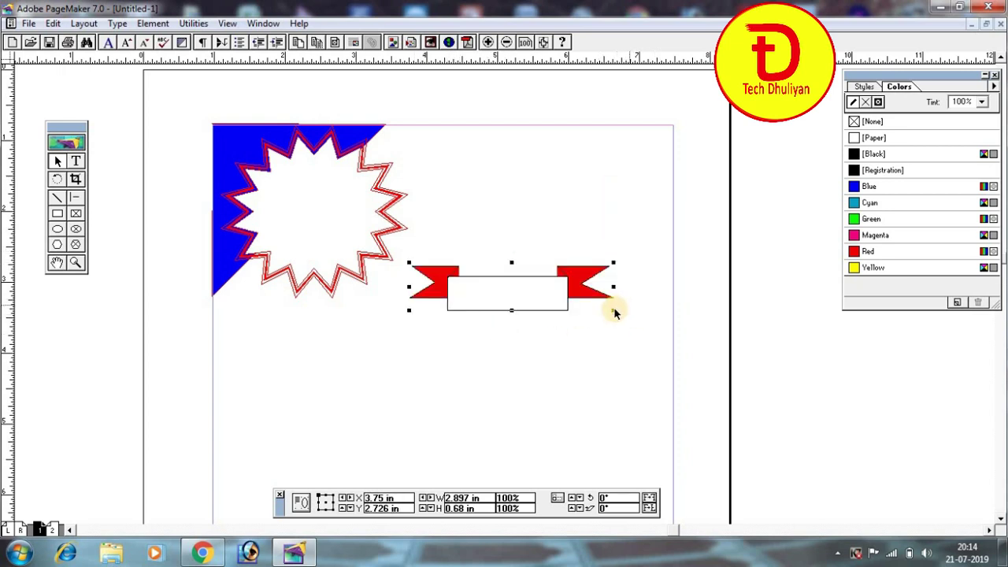
{"action": "left_click_drag", "start_coordinate": [614, 310], "coordinate": [673, 366]}
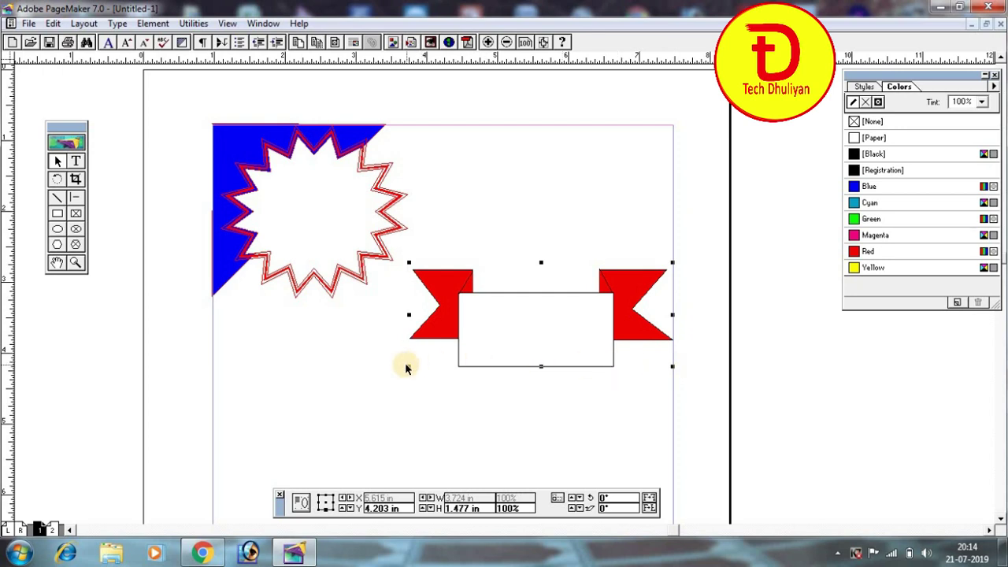
{"action": "left_click_drag", "start_coordinate": [409, 366], "coordinate": [361, 350]}
{"action": "left_click_drag", "start_coordinate": [566, 359], "coordinate": [509, 408]}
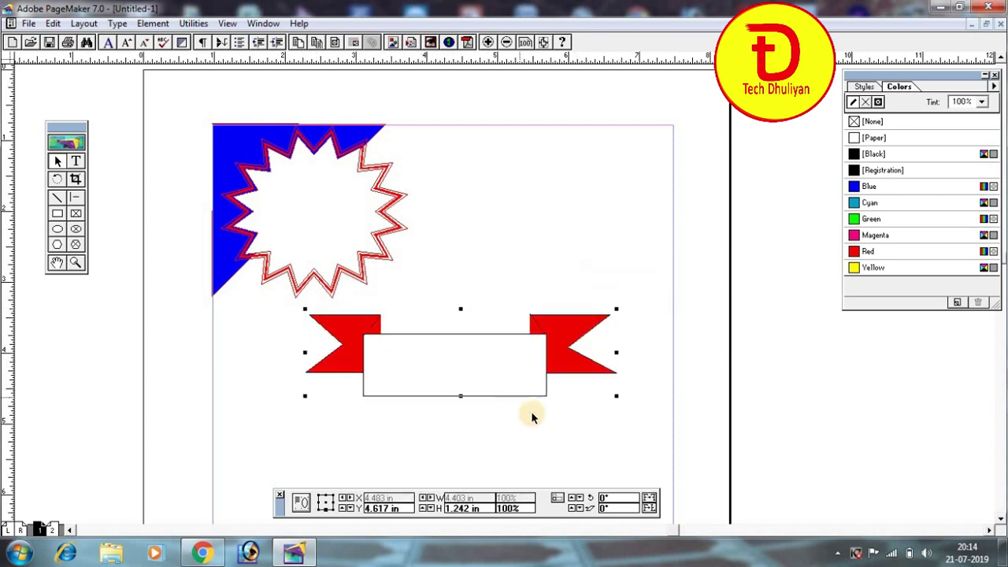
{"action": "left_click_drag", "start_coordinate": [617, 398], "coordinate": [661, 391]}
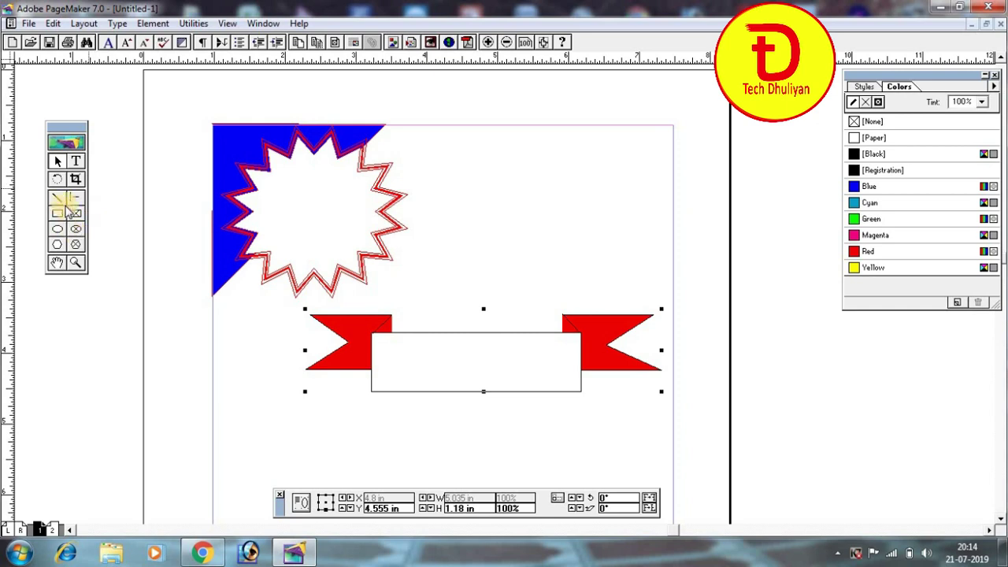
{"action": "left_click", "coordinate": [76, 162]}
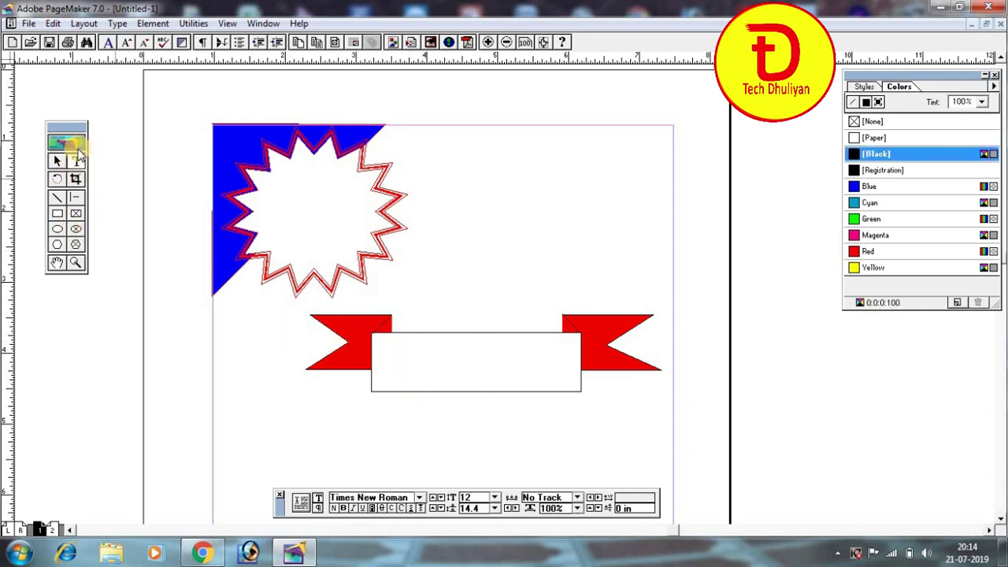
Step: Type 'I Love my India' in a text frame inside the ribbon's white box and select it
{"action": "left_click_drag", "start_coordinate": [381, 348], "coordinate": [556, 386]}
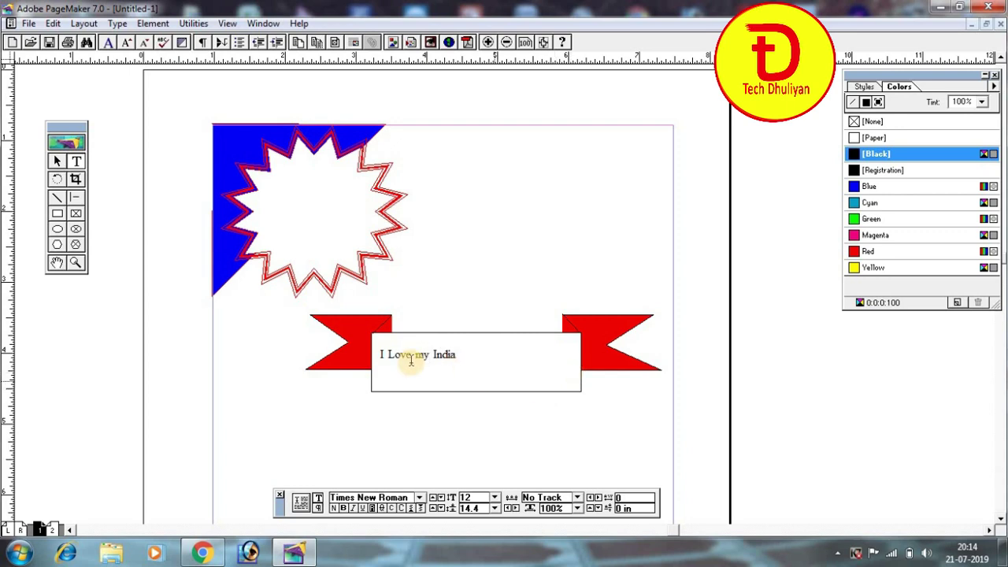
{"action": "left_click_drag", "start_coordinate": [380, 354], "coordinate": [516, 362]}
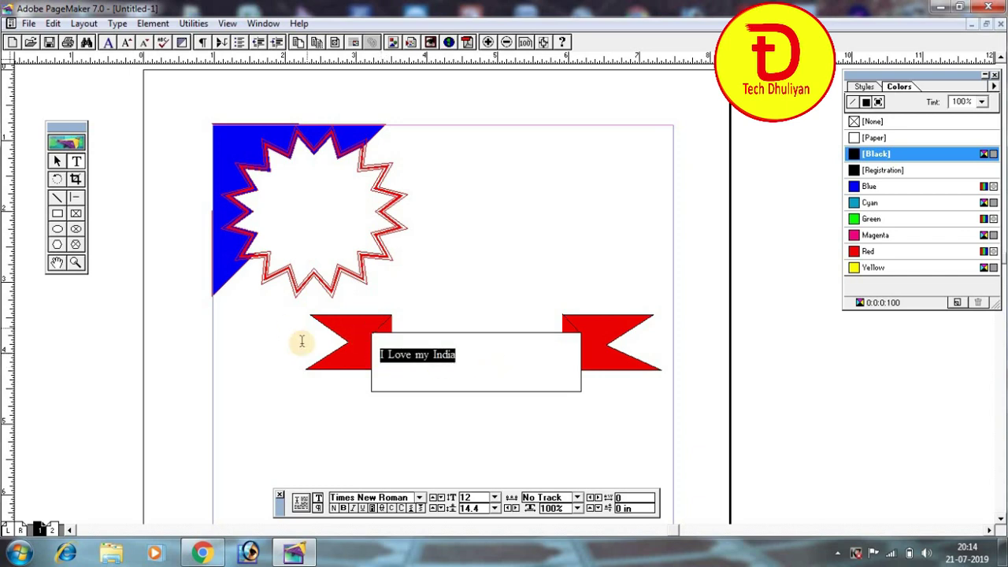
Step: Make the banner text 24 pt bold with letter spacing widened to 0.07
{"action": "left_click", "coordinate": [494, 501]}
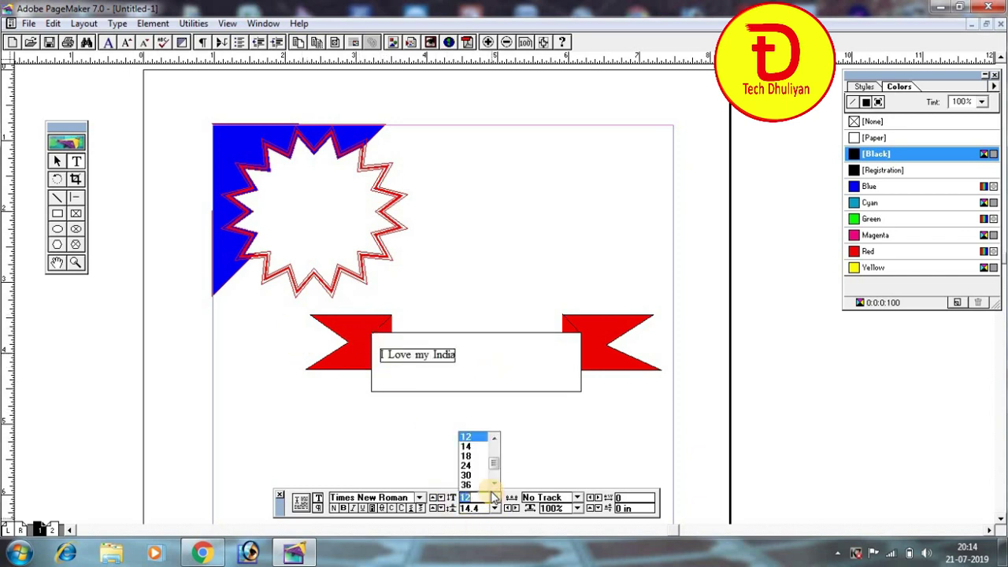
{"action": "left_click", "coordinate": [473, 474]}
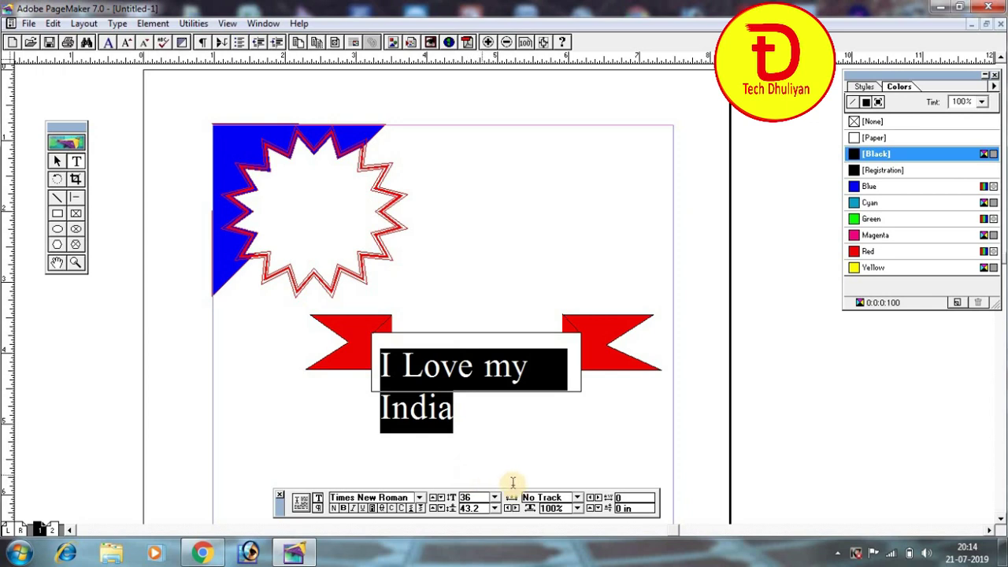
{"action": "left_click", "coordinate": [494, 498]}
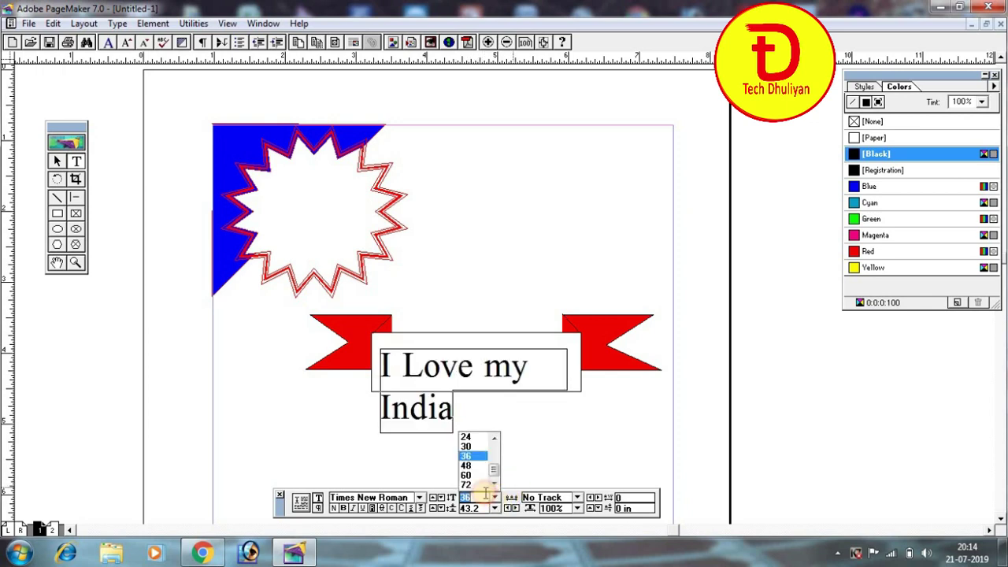
{"action": "left_click", "coordinate": [466, 438]}
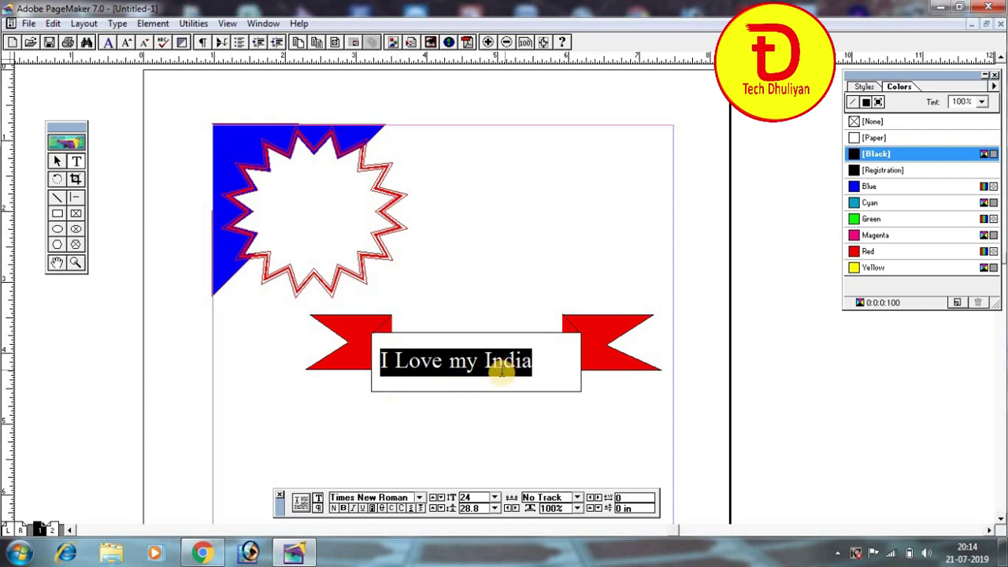
{"action": "left_click", "coordinate": [343, 508]}
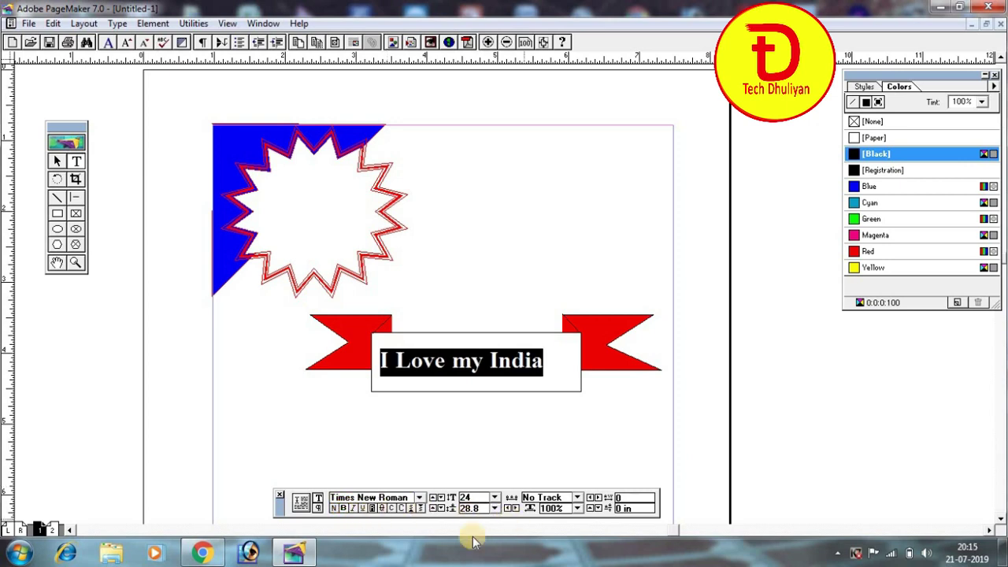
{"action": "left_click", "coordinate": [598, 499]}
{"action": "left_click", "coordinate": [598, 499]}
{"action": "left_click", "coordinate": [597, 500]}
{"action": "left_click", "coordinate": [598, 499]}
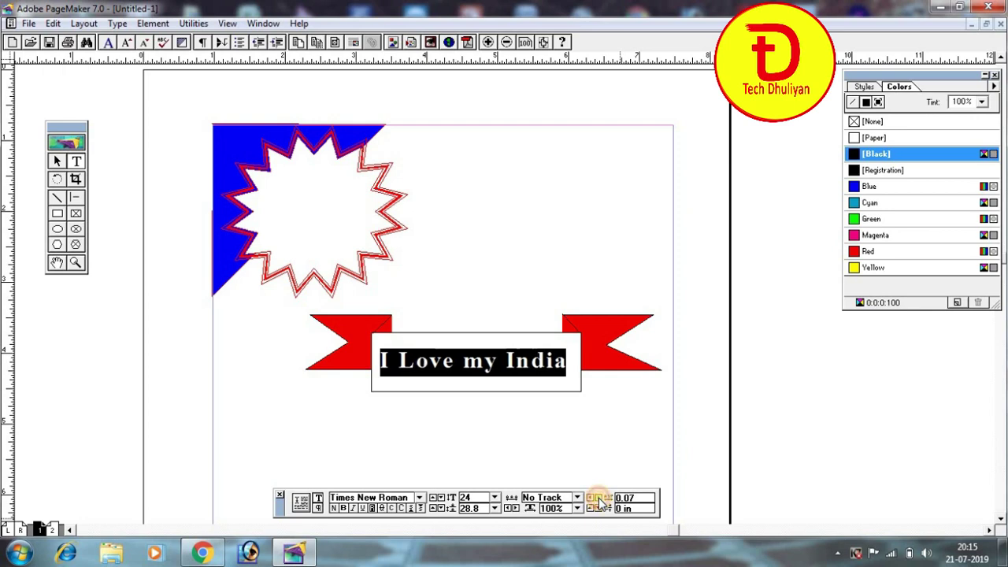
{"action": "left_click", "coordinate": [598, 499]}
{"action": "left_click", "coordinate": [590, 499]}
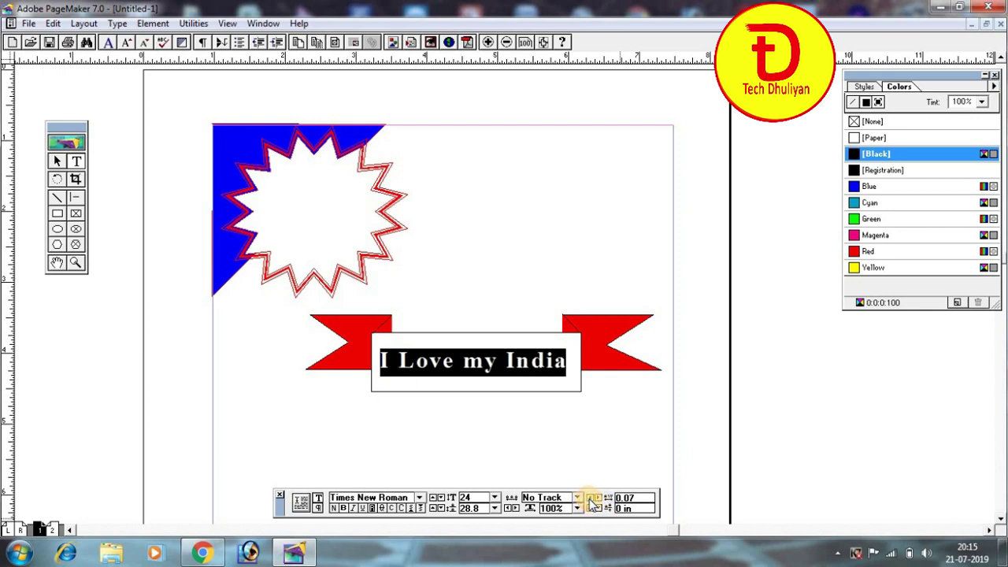
{"action": "left_click", "coordinate": [516, 362]}
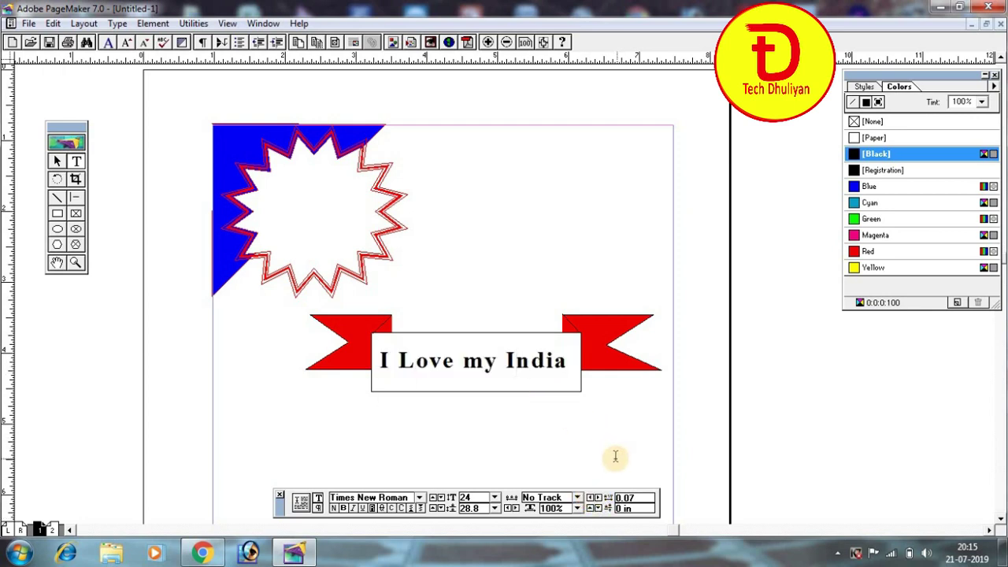
{"action": "left_click", "coordinate": [619, 452]}
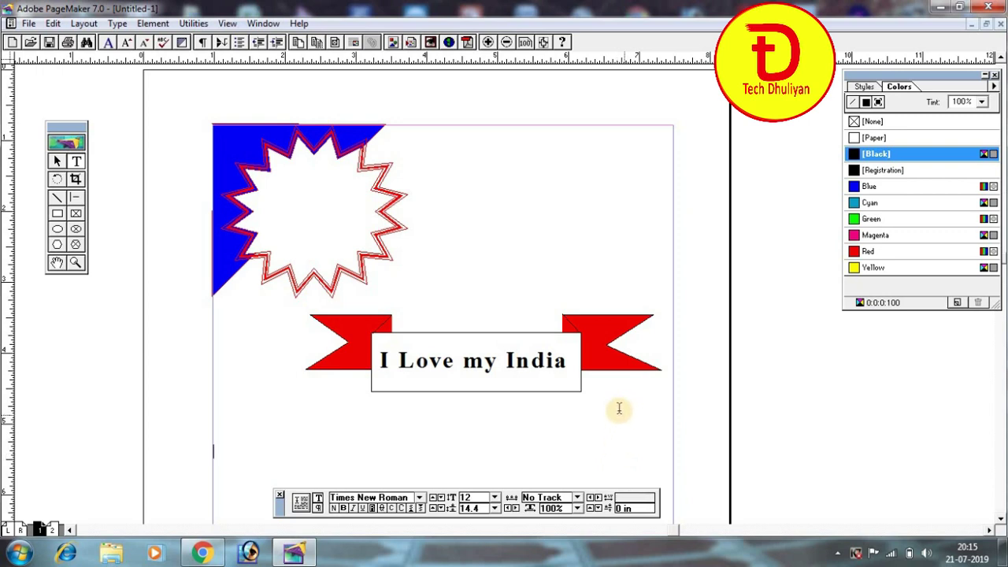